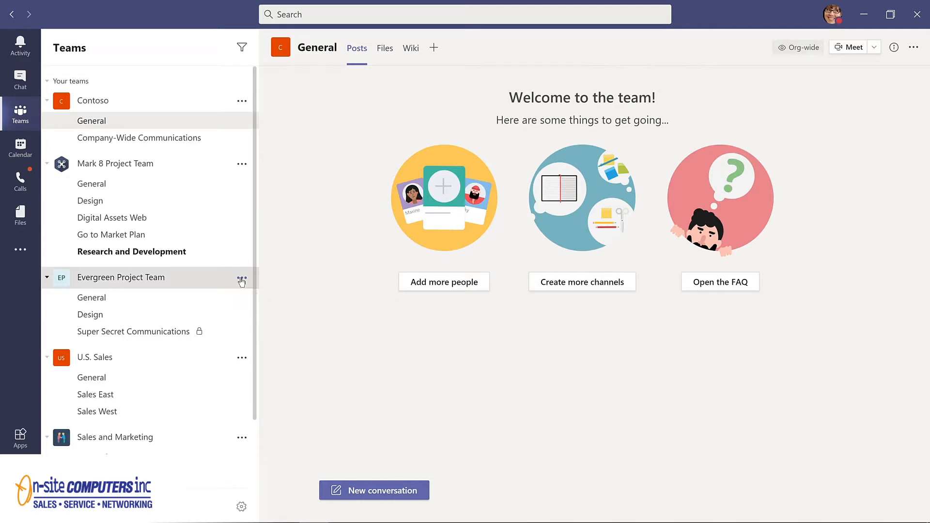
Open the management page of the Evergreen Project Team and expand its members and guests
left_click(241, 280)
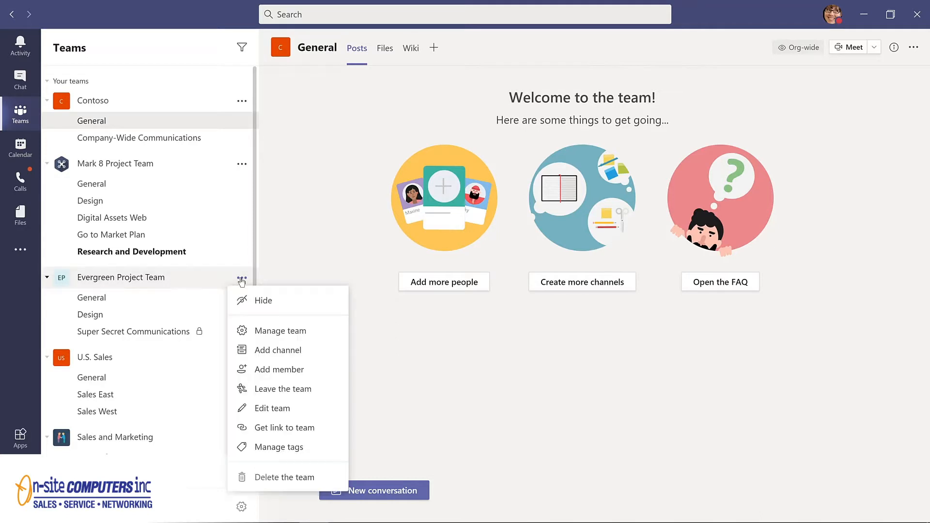
left_click(265, 331)
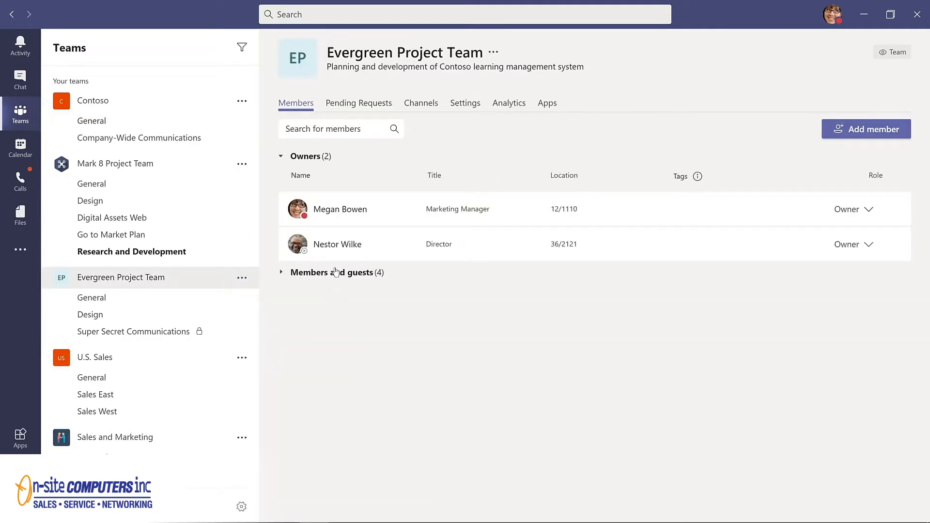
left_click(331, 274)
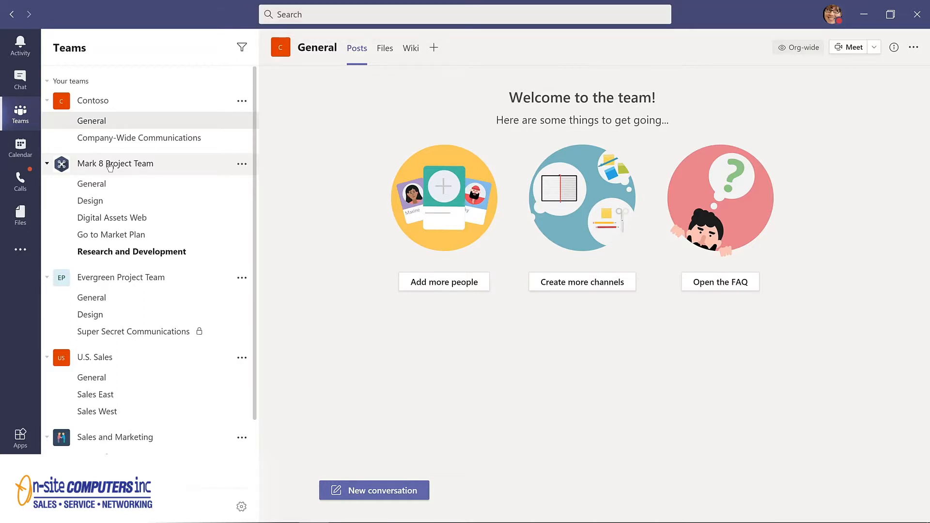
Search for "marketing", view the people and files results, and open the filters for the files
left_click(305, 12)
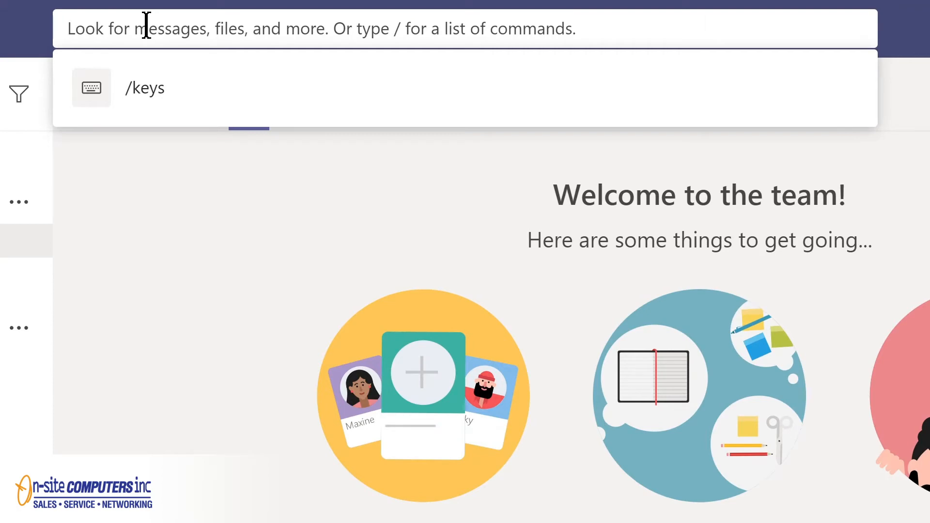
type("marketing")
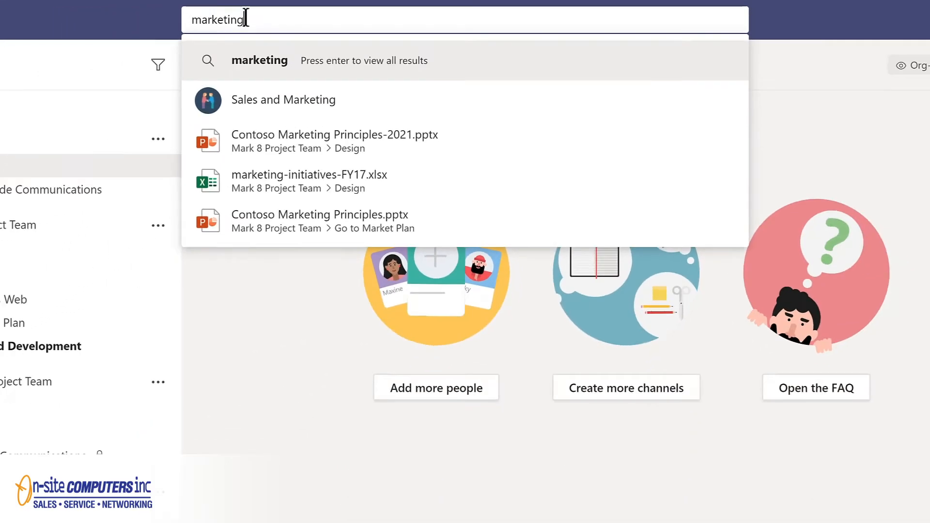
key("Return")
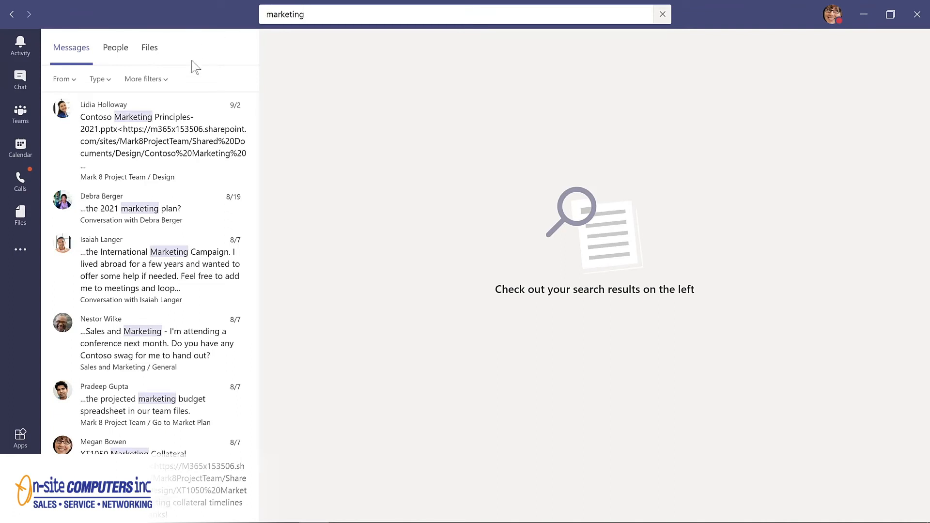
left_click(115, 48)
left_click(150, 48)
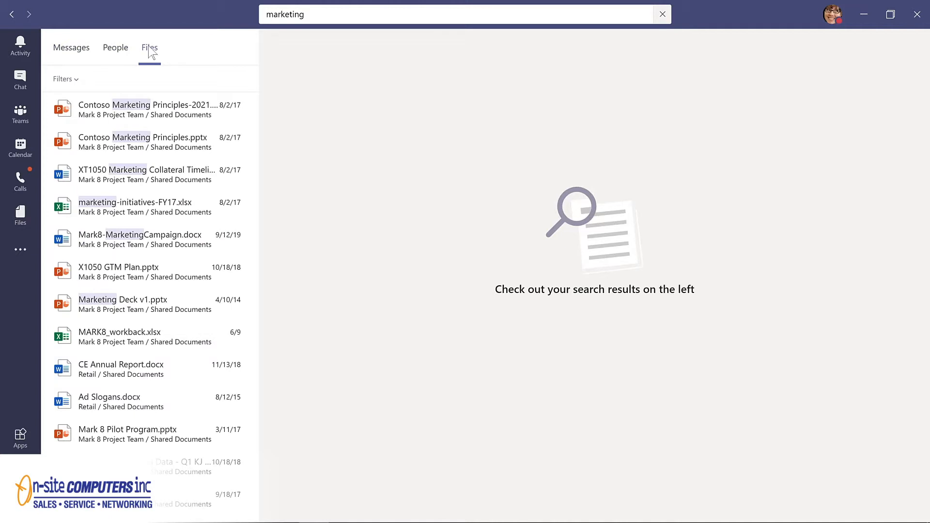
left_click(76, 79)
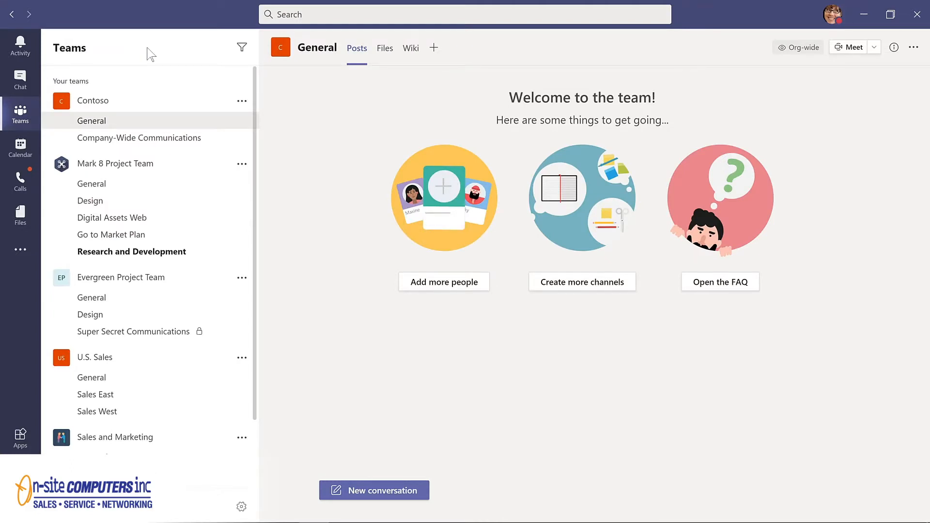
Display the keyboard shortcuts list with the /keys command and close it
key("ctrl+e")
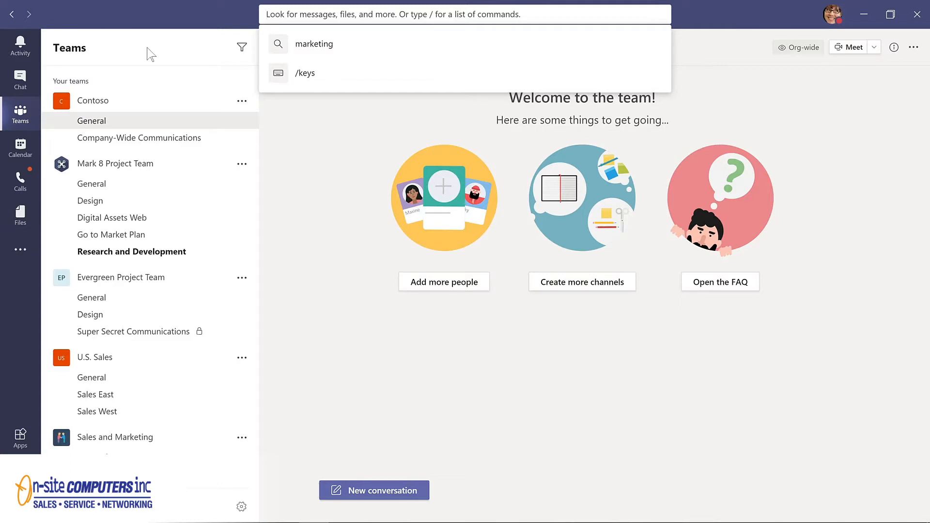
type("/keys")
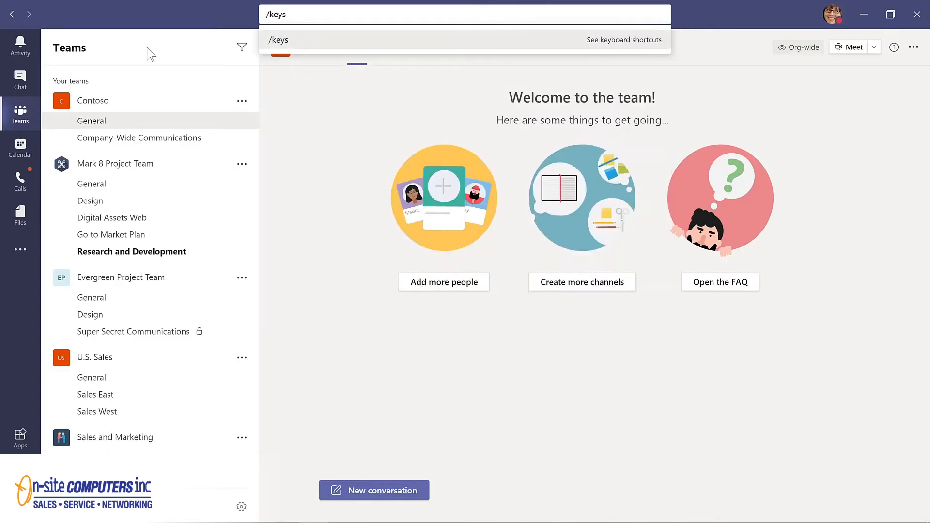
key("Return")
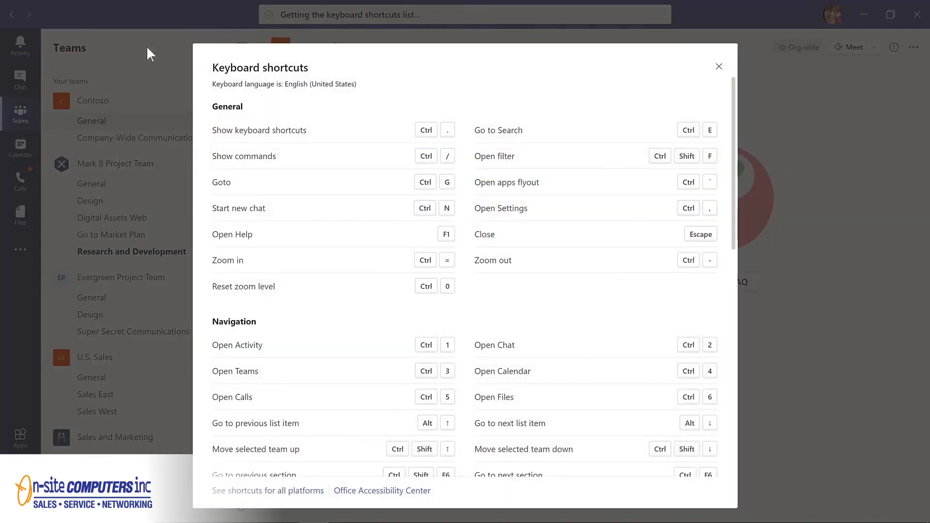
key("Escape")
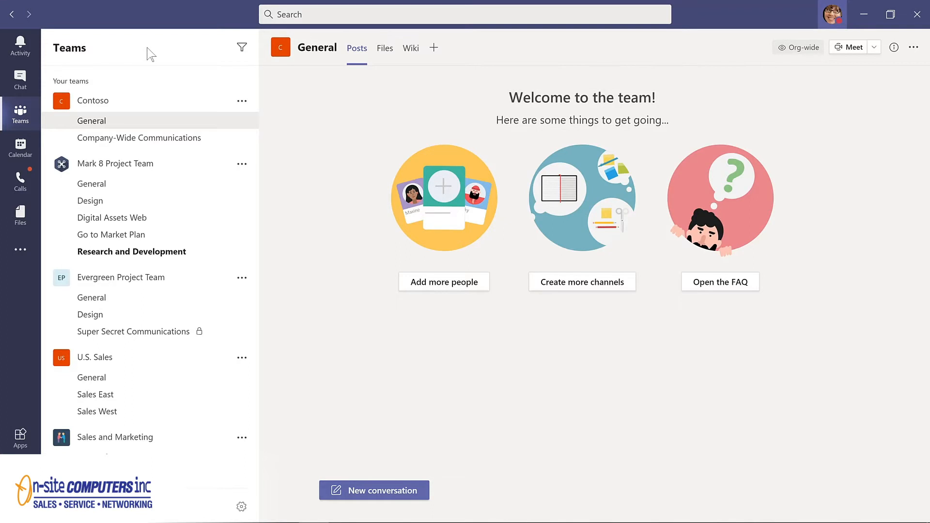
Look up what's new in Teams with the /whatsnew command
key("ctrl+slash")
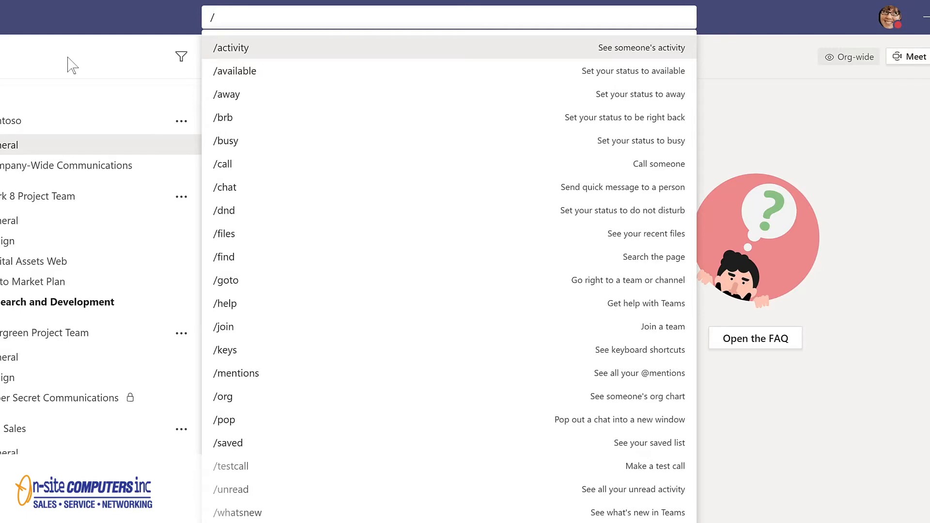
type("what")
left_click(243, 43)
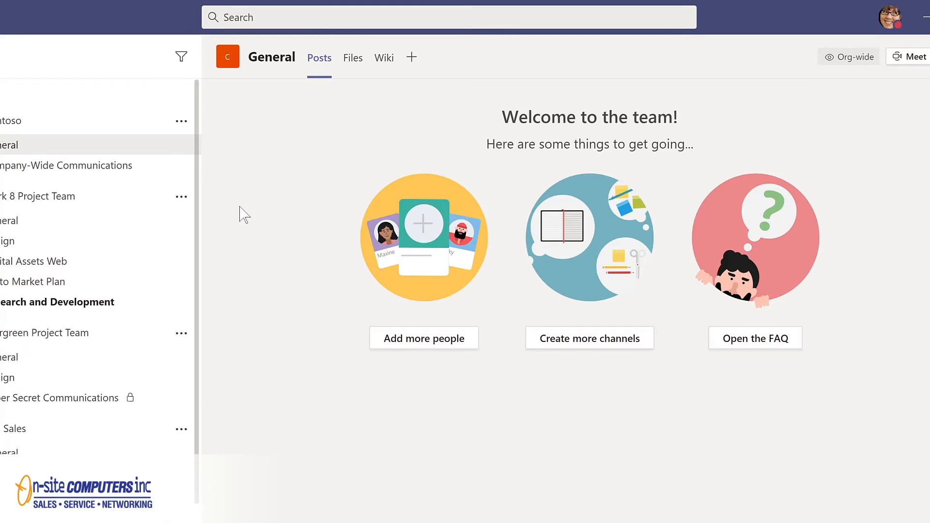
List the recent files with the /files command and open Usability Testing Priorities.docx
type("/")
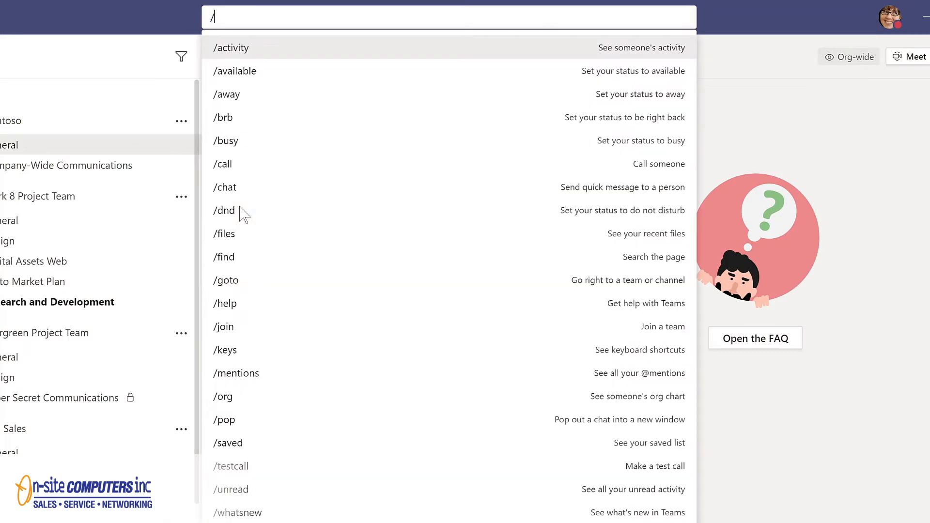
left_click(232, 232)
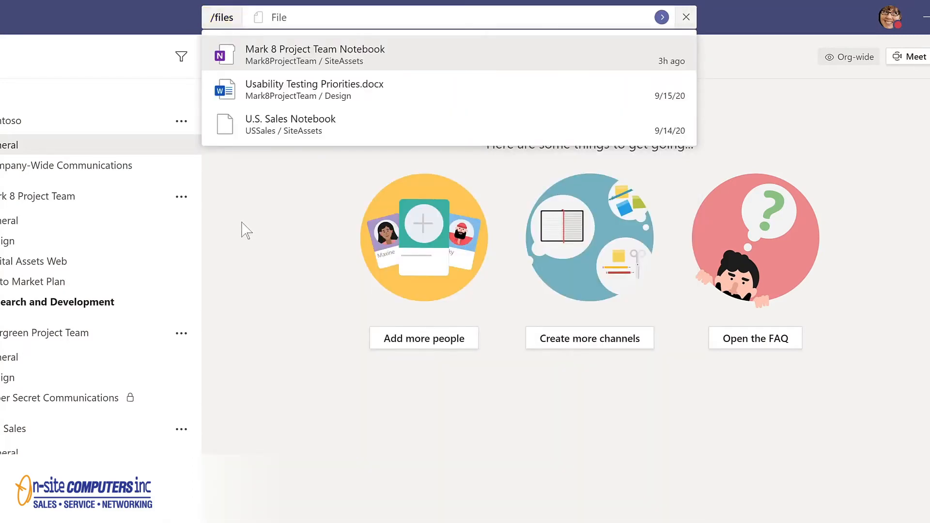
left_click(301, 92)
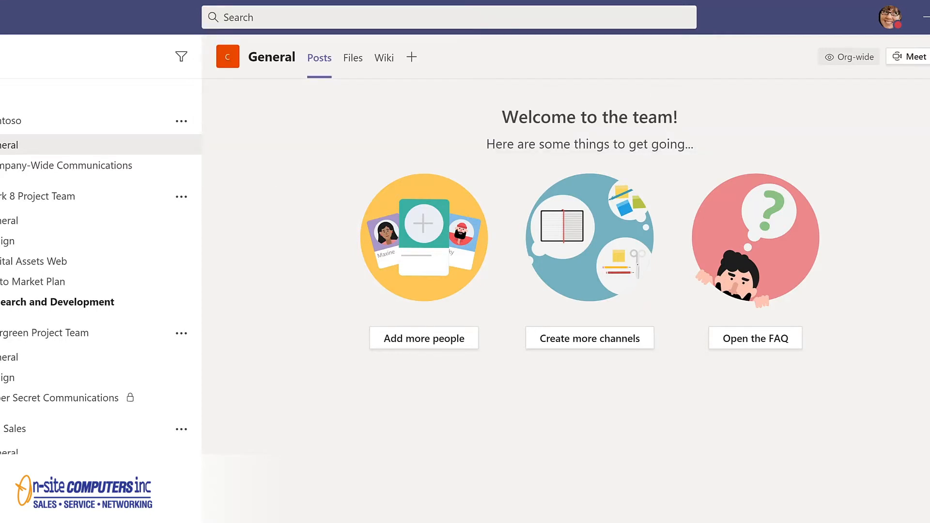
Set the presence status to available with the /available command
key("ctrl+/")
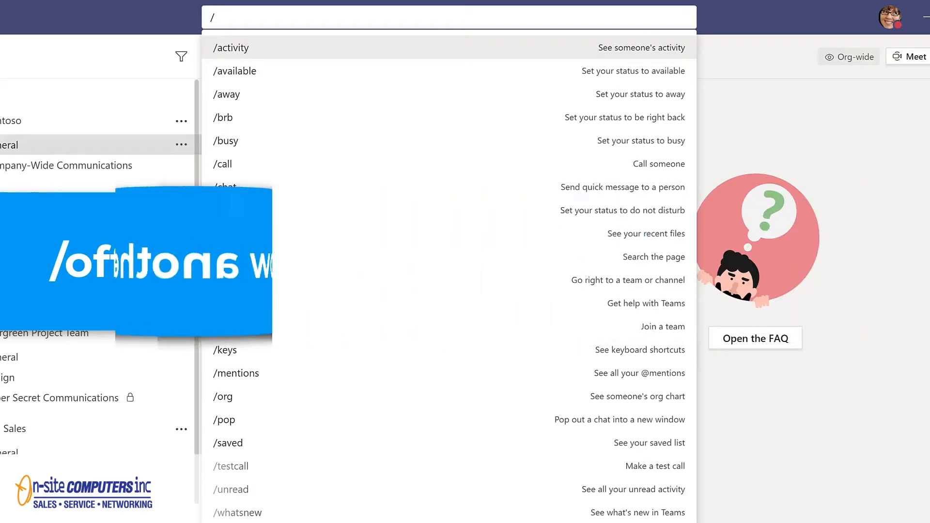
left_click(242, 74)
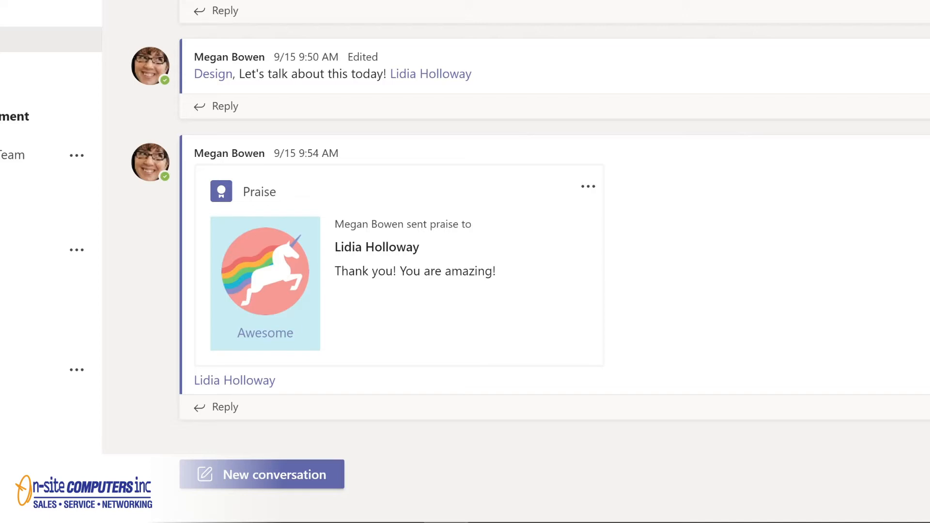
Post a new conversation mentioning the first suggested colleague: ", please share an update on your conversation with the sales team."
left_click(272, 468)
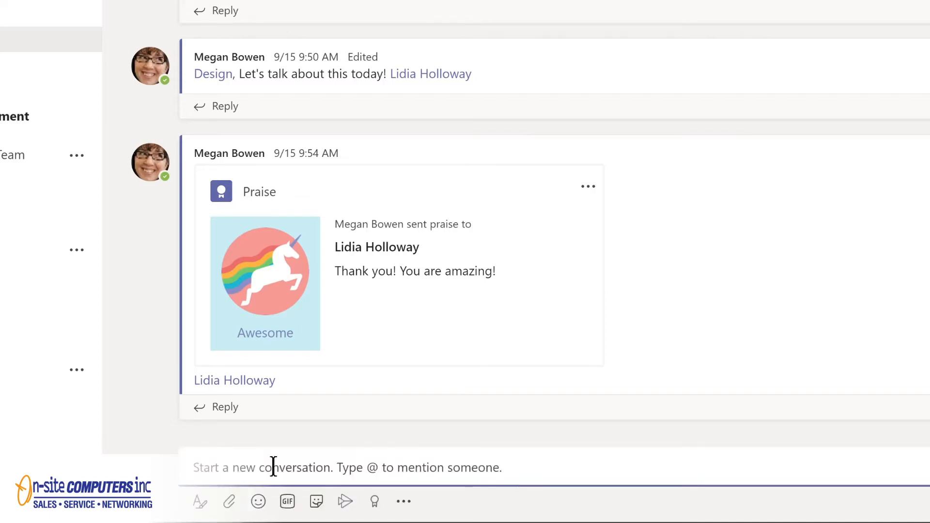
type("@")
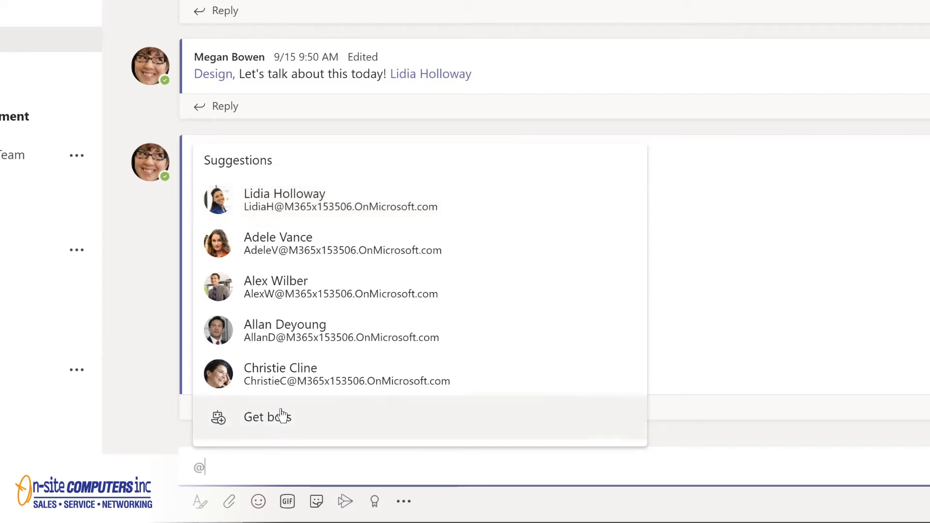
left_click(277, 210)
type(",")
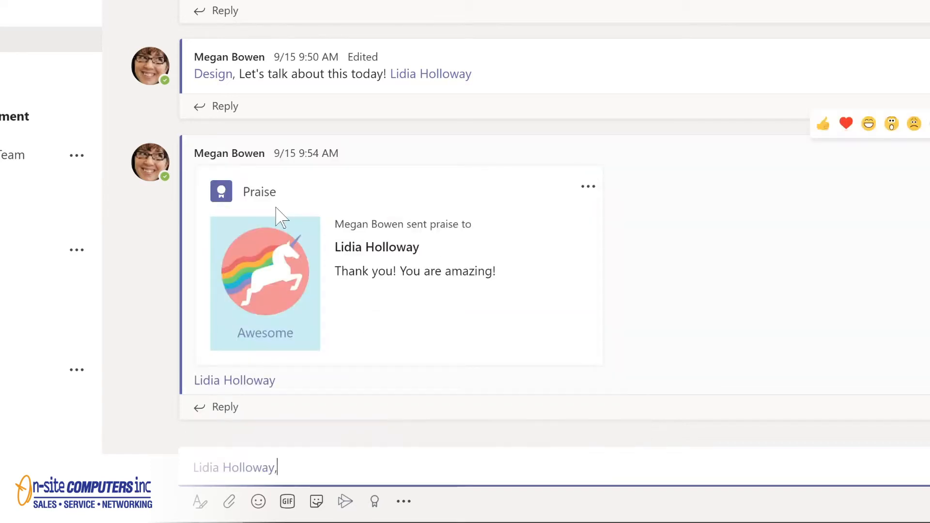
type(" please shar")
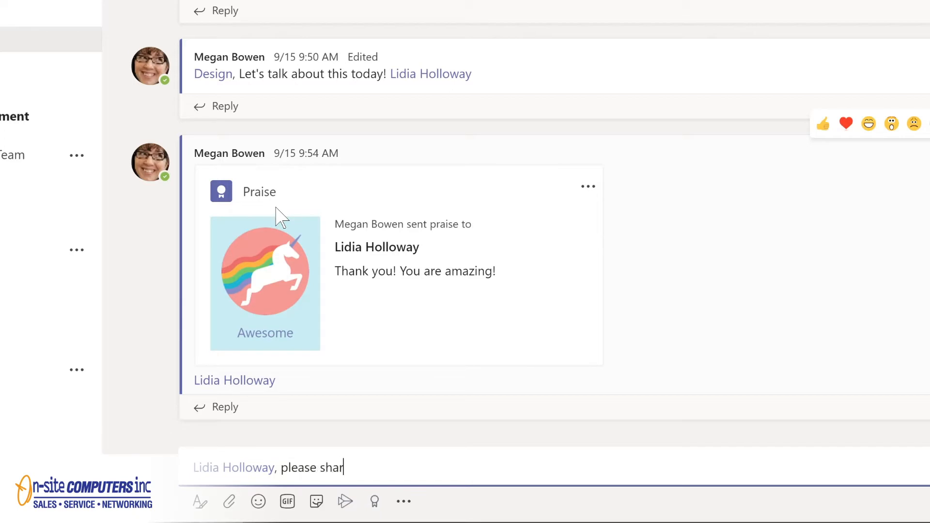
type("e an update on your conversation with the sales team.")
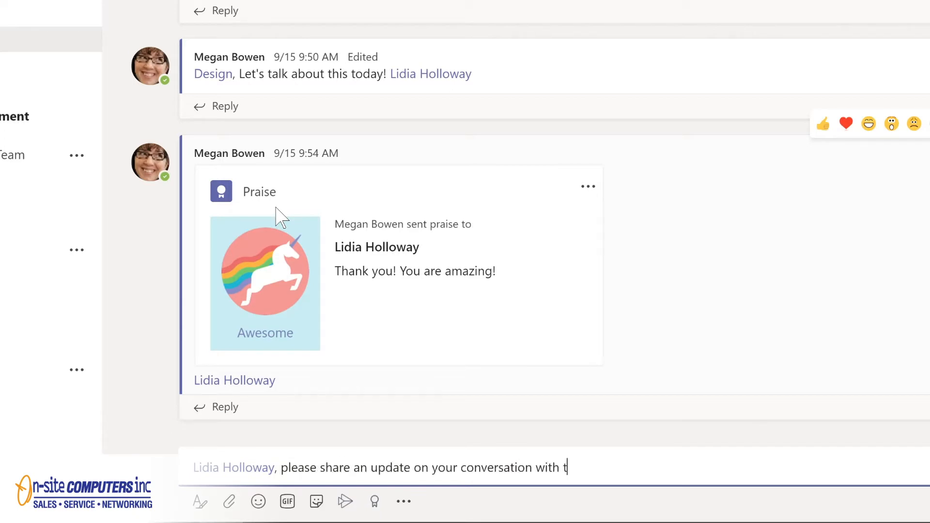
key("Return")
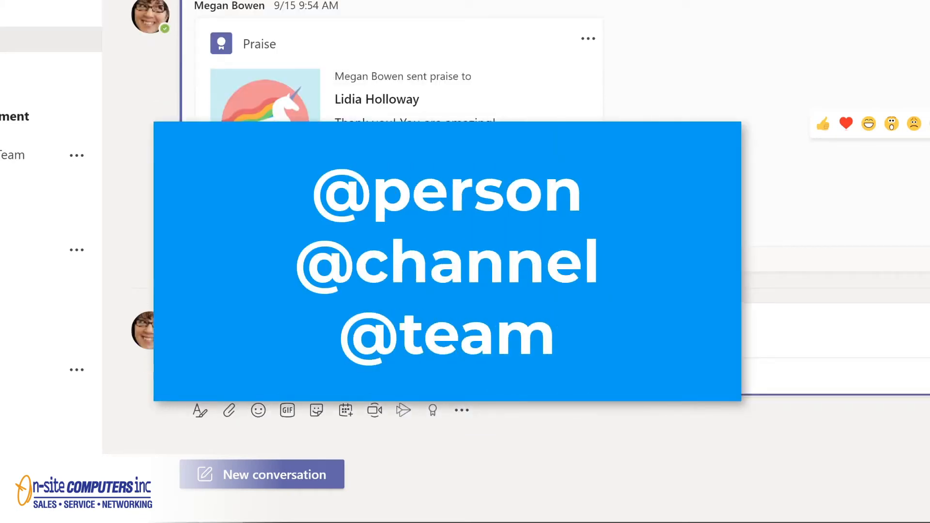
Post a new conversation mentioning the Design channel: ", I'm so excited about our team retreat tomorrow!"
left_click(283, 472)
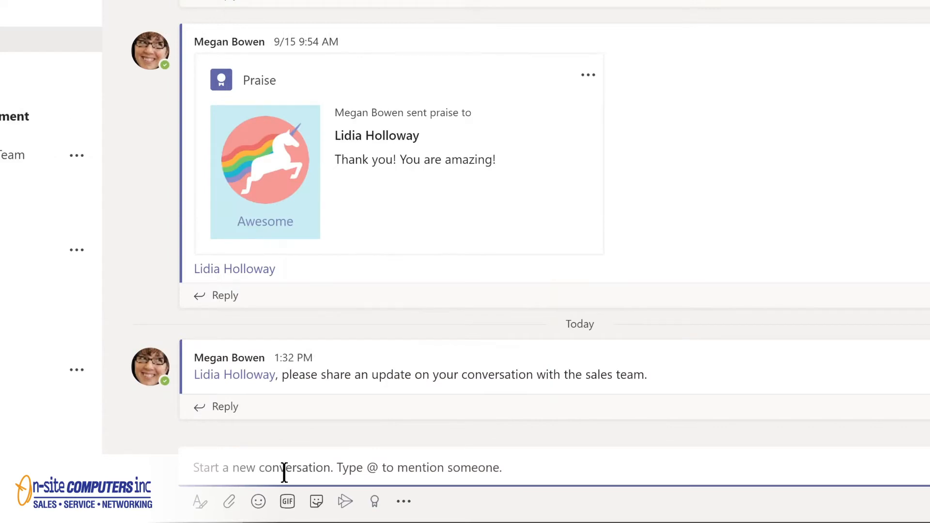
type("@De")
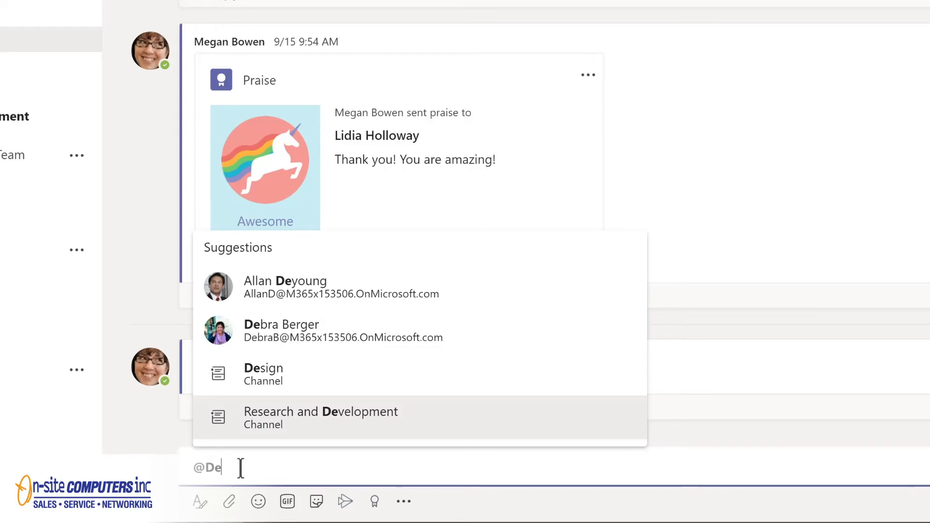
left_click(266, 375)
type(", I'm so excited about our team retreat tomorrow!")
key("Return")
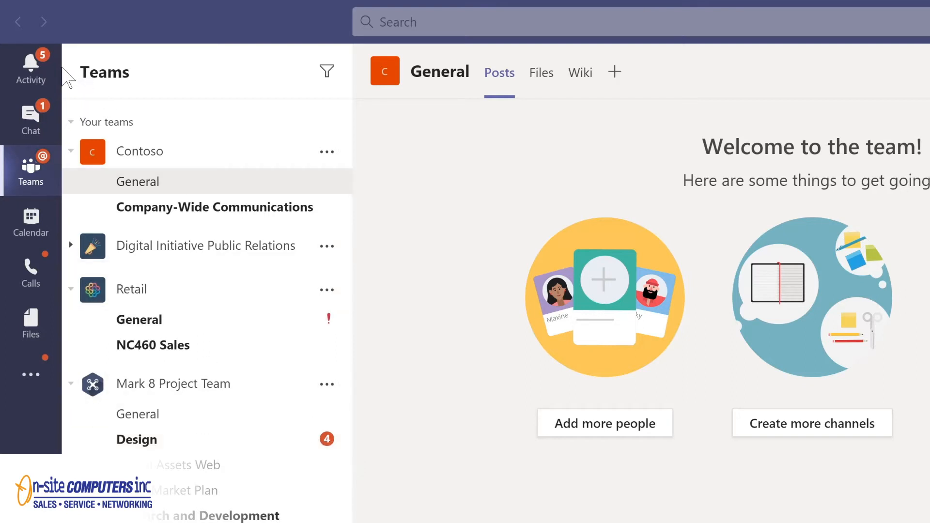
Check the activity feed and reply to the team retreat post with "Yay! I'm looking forward to working with the" plus a Mark 8 Project Team mention
left_click(31, 67)
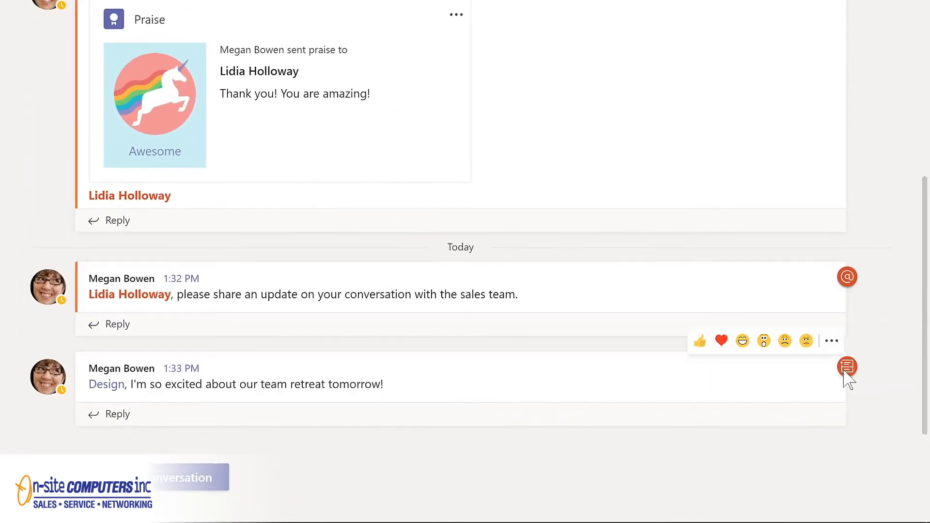
mouse_move(843, 373)
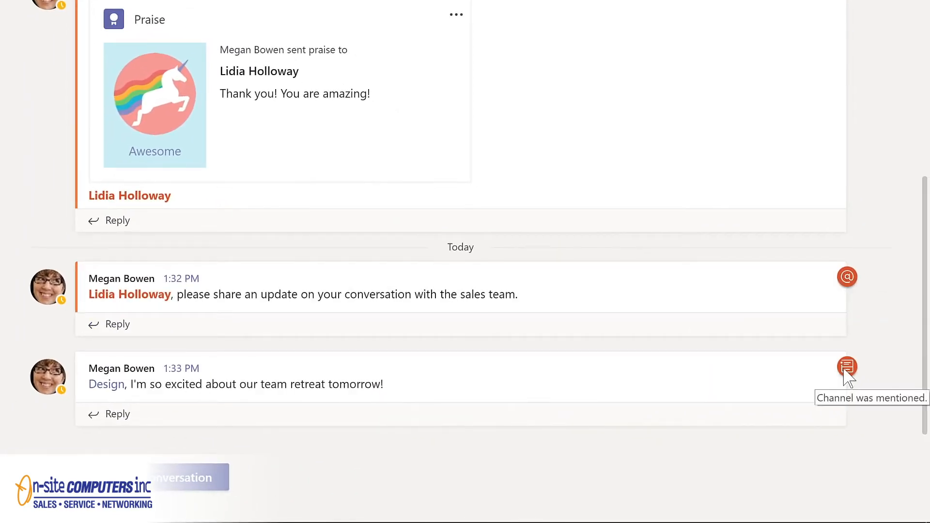
left_click(109, 417)
type("Ya")
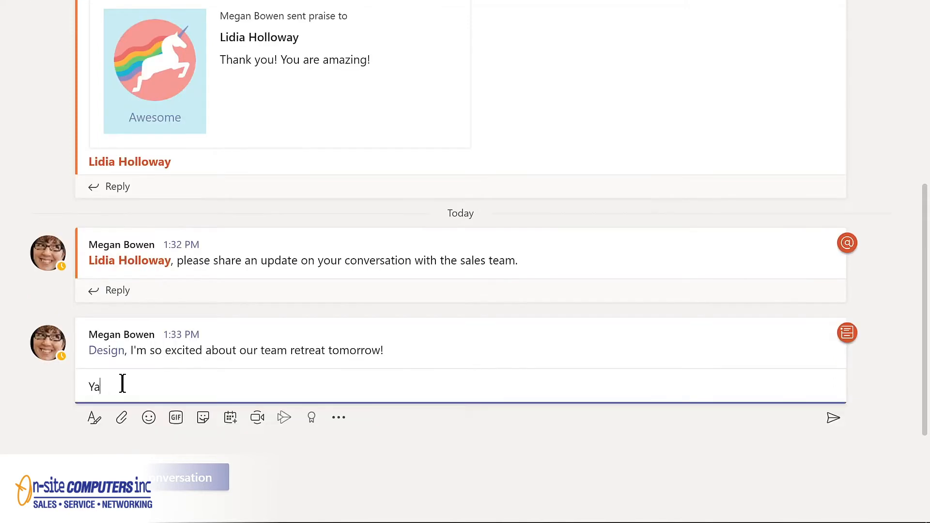
type("y! I'm looking forward to working with the @m")
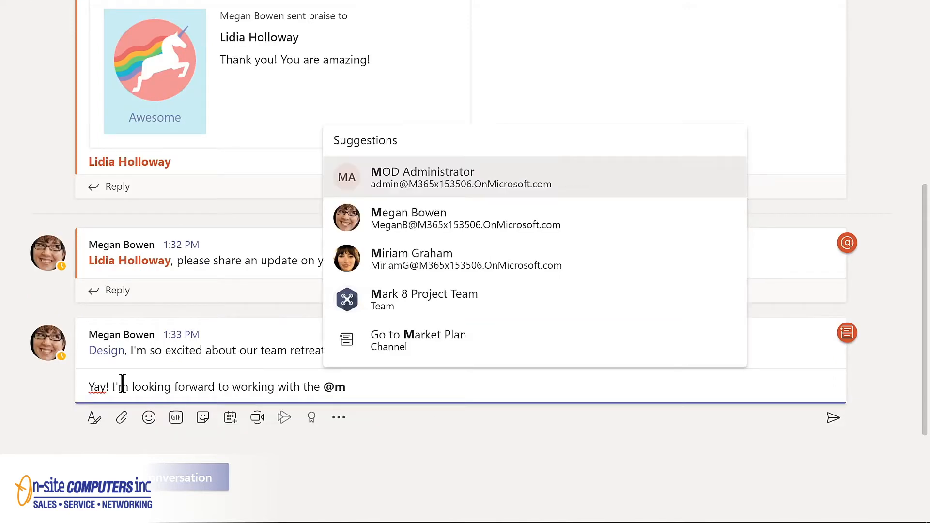
left_click(424, 298)
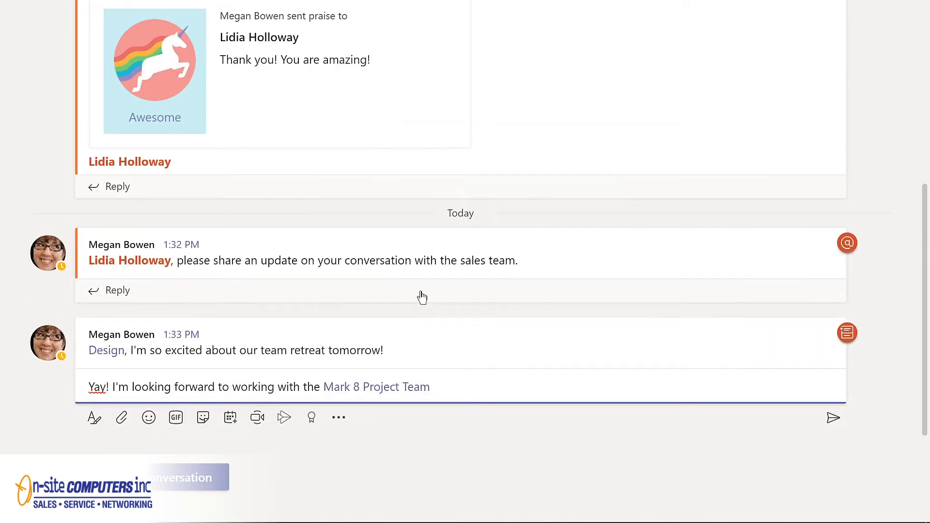
key("Return")
mouse_move(849, 345)
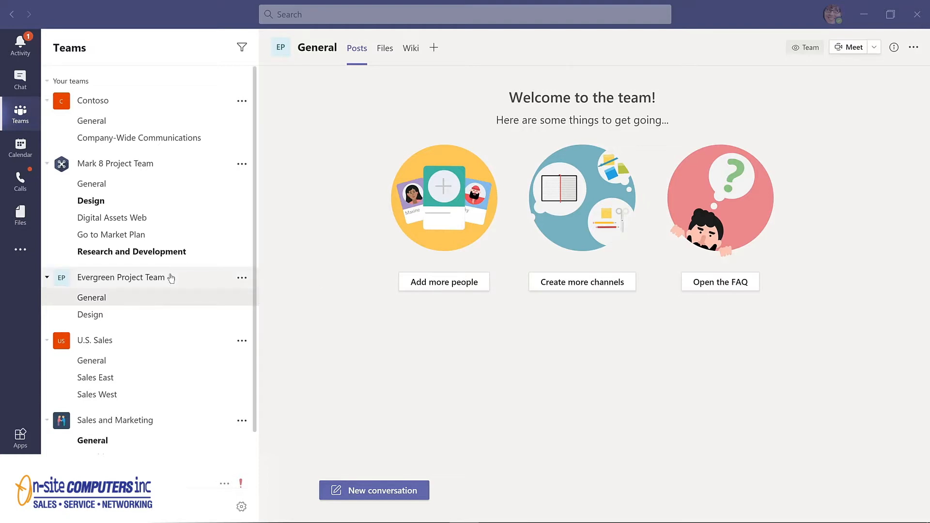
Rename the Evergreen Project Team to "Evergreen LMS Project Team"
left_click(241, 279)
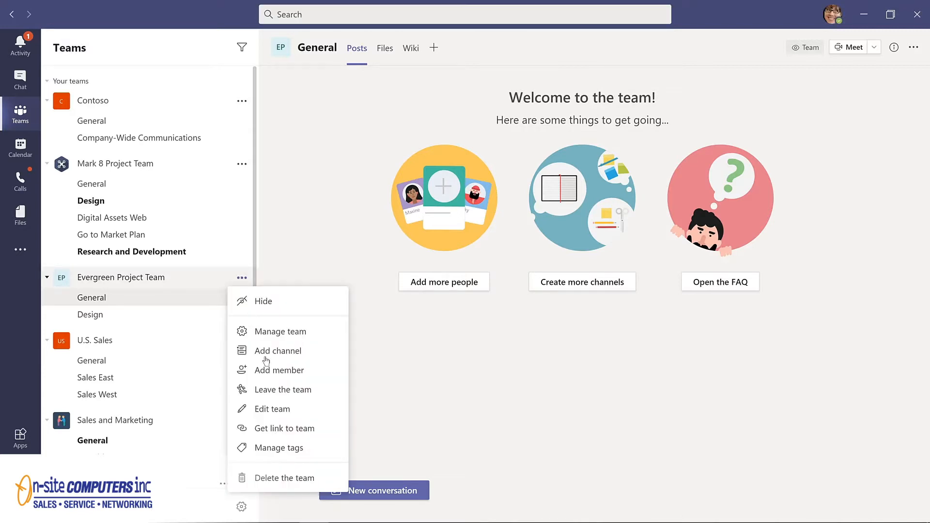
left_click(265, 412)
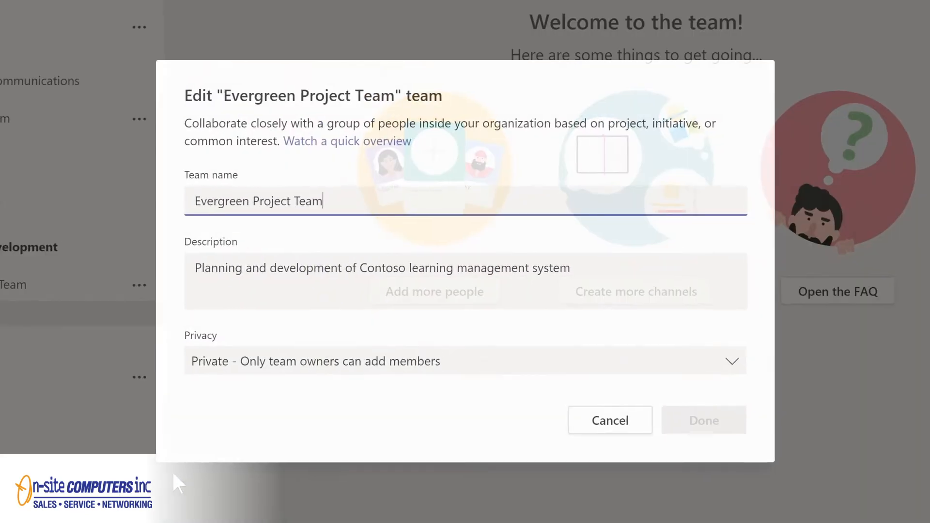
left_click(333, 220)
type("LMS Project Team")
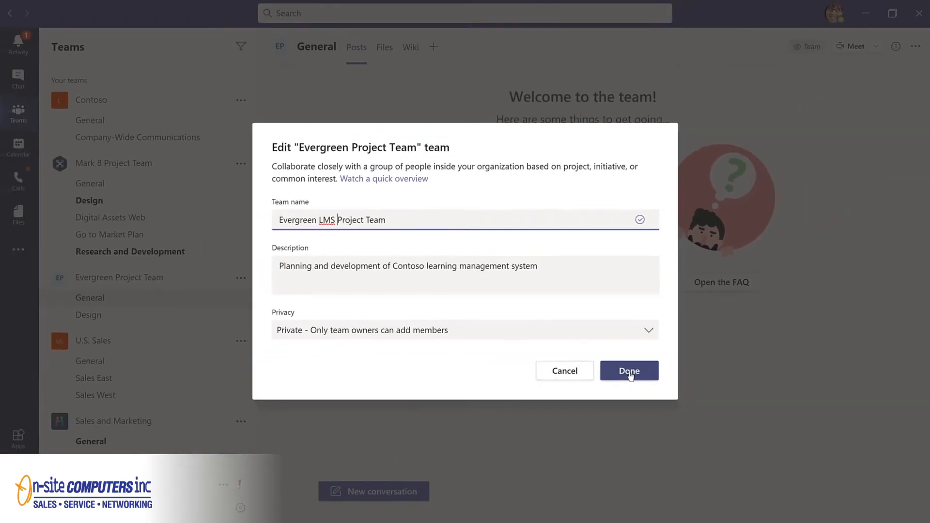
left_click(681, 407)
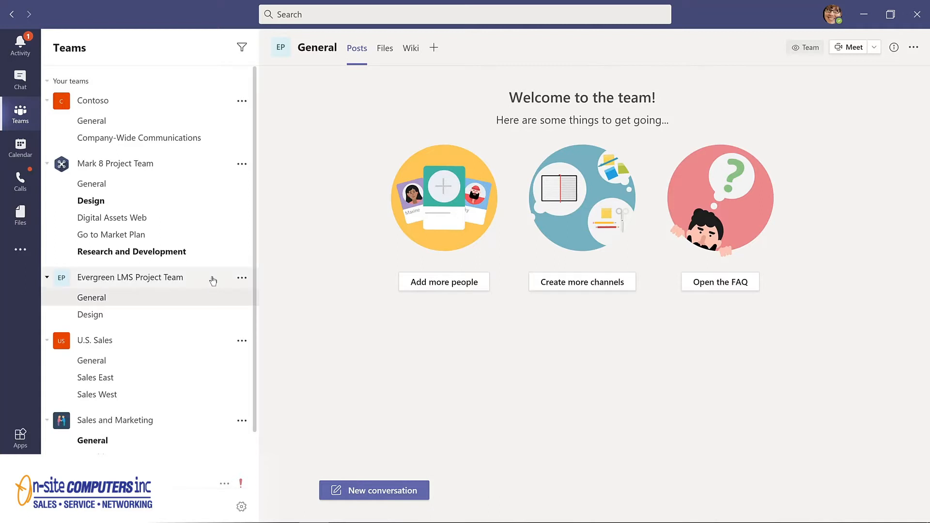
Open team management for Evergreen LMS Project Team and add the colleague with the Product Manager title as a member
left_click(242, 279)
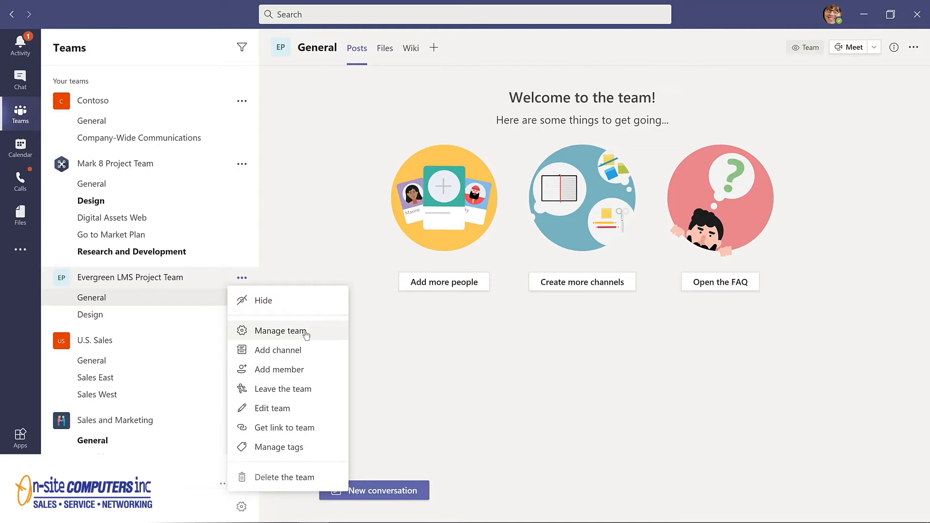
left_click(306, 335)
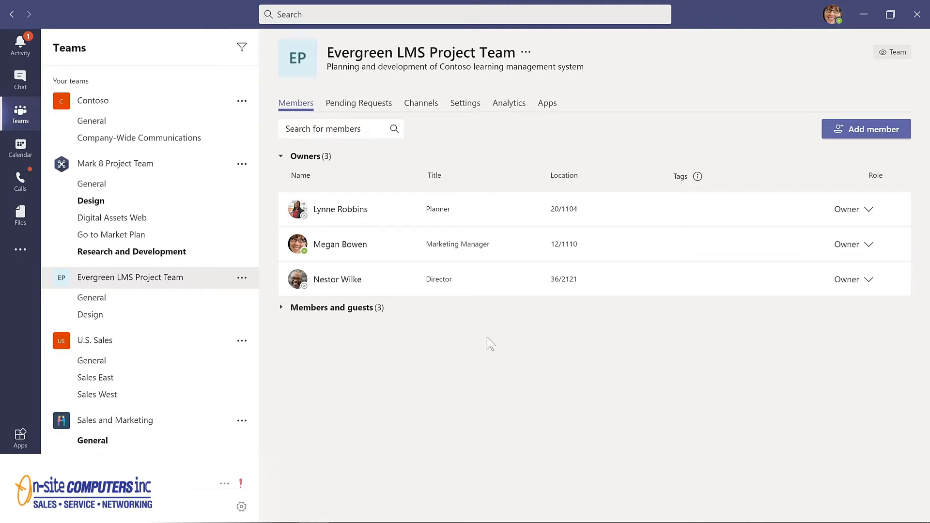
left_click(867, 128)
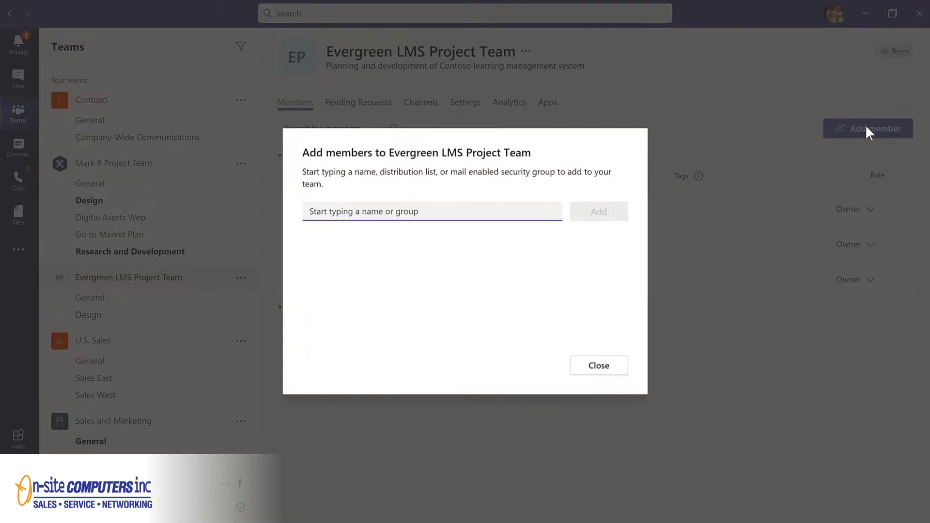
type("l")
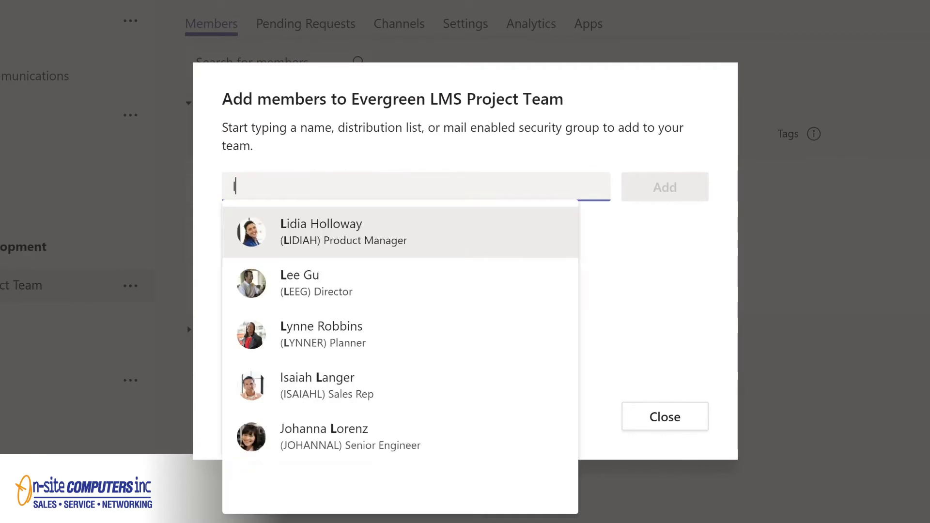
type("id")
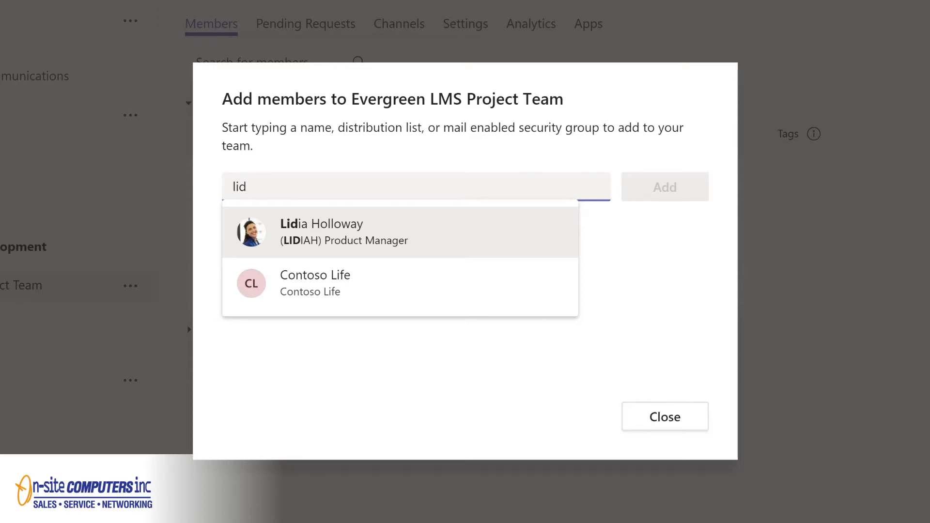
left_click(341, 232)
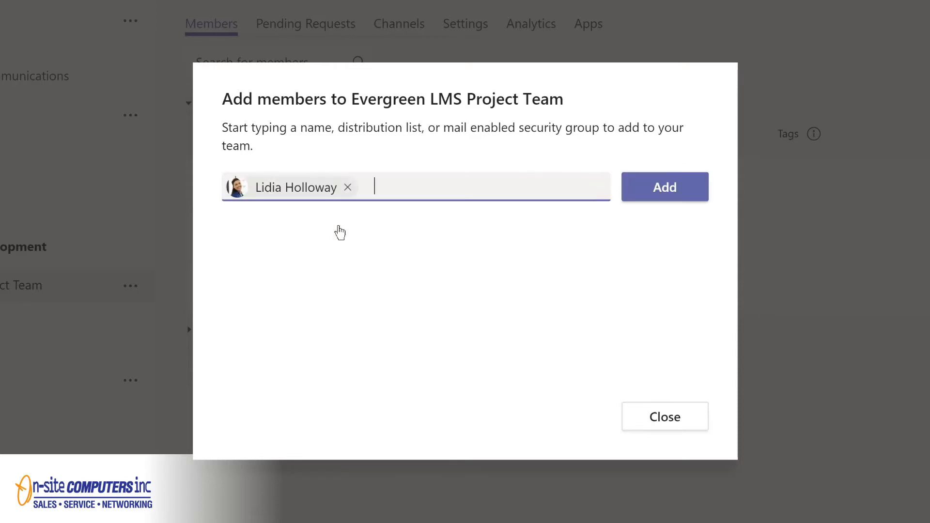
left_click(654, 191)
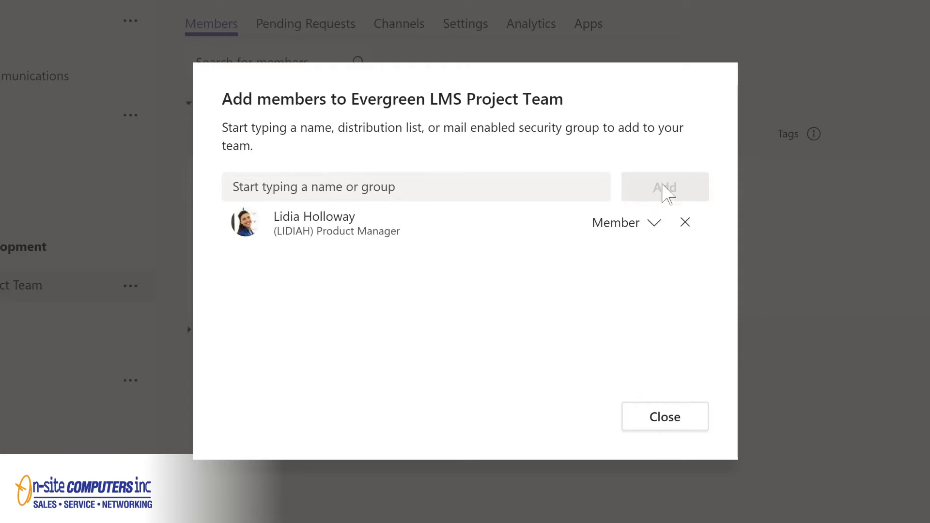
Set the newly added Product Manager's role to Owner and finish adding members
left_click(653, 224)
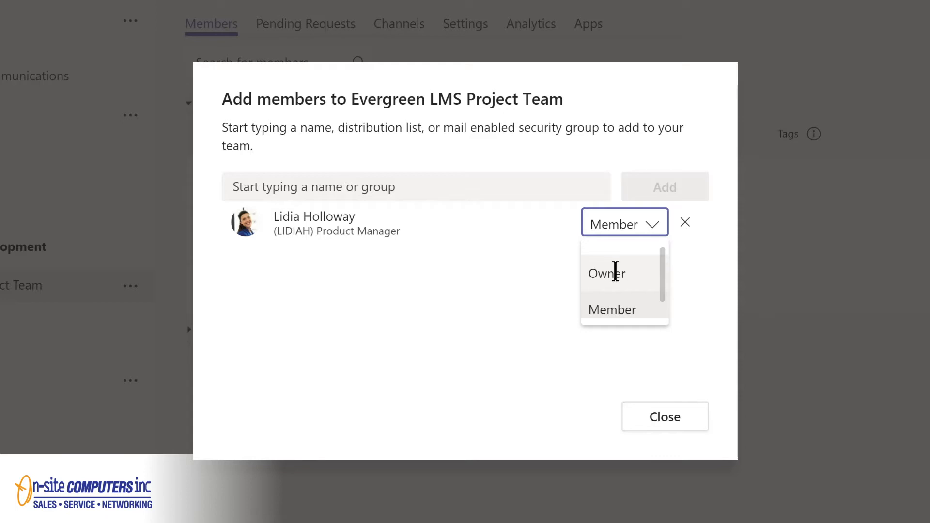
left_click(616, 271)
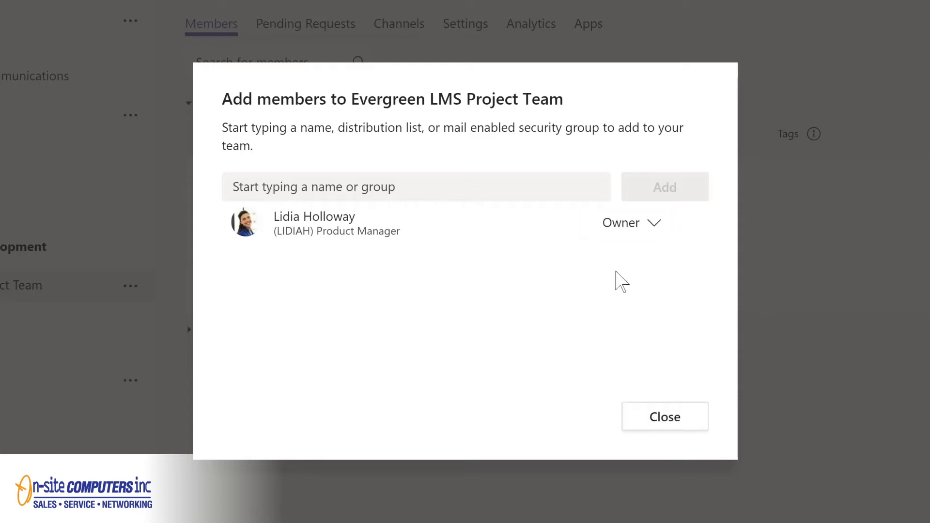
left_click(663, 418)
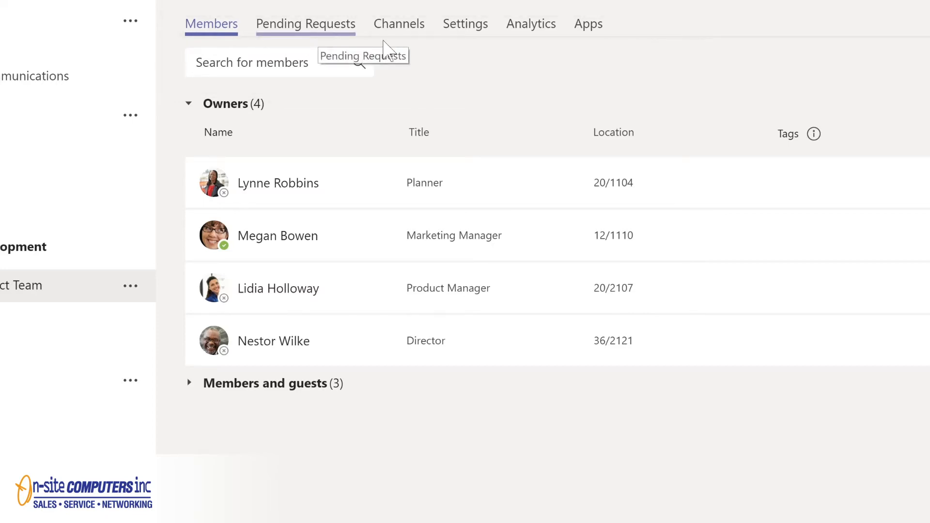
View the team's channels, and in its settings upload and save the round green forest image as the team picture
left_click(400, 30)
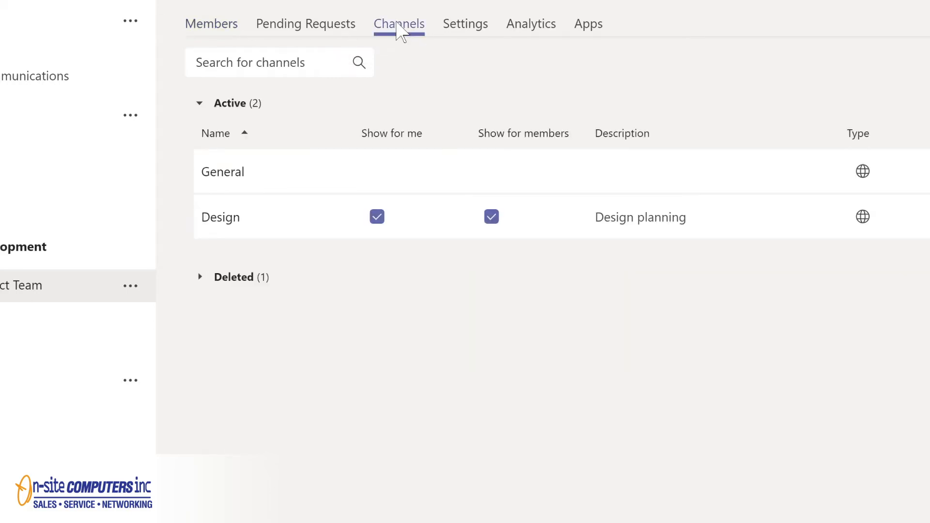
left_click(459, 27)
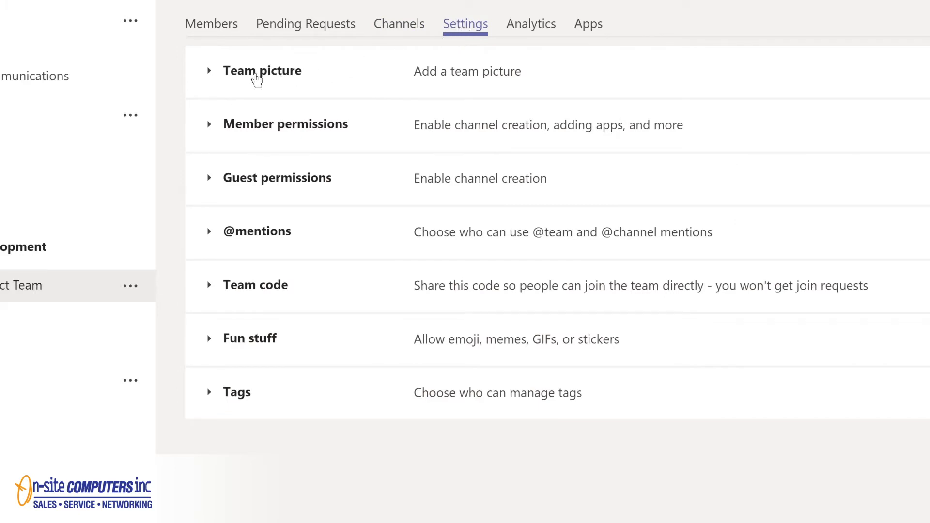
left_click(257, 79)
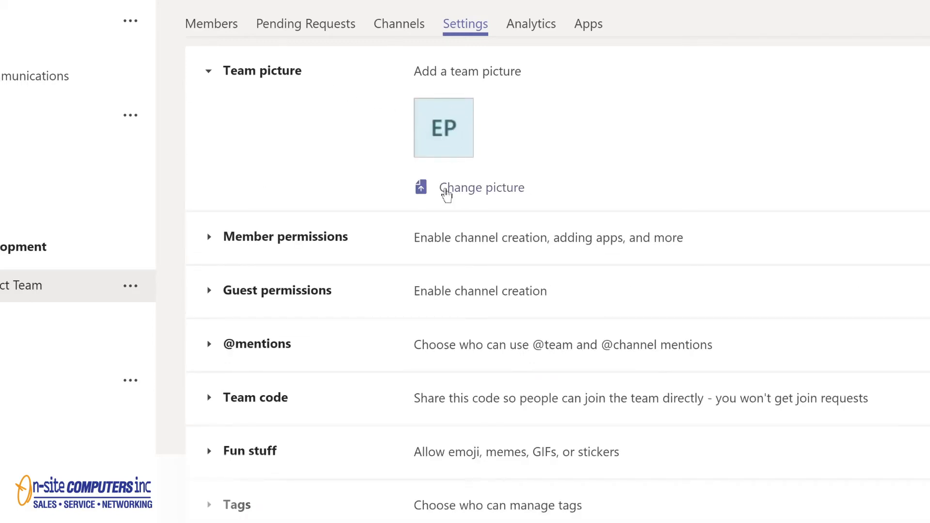
left_click(446, 195)
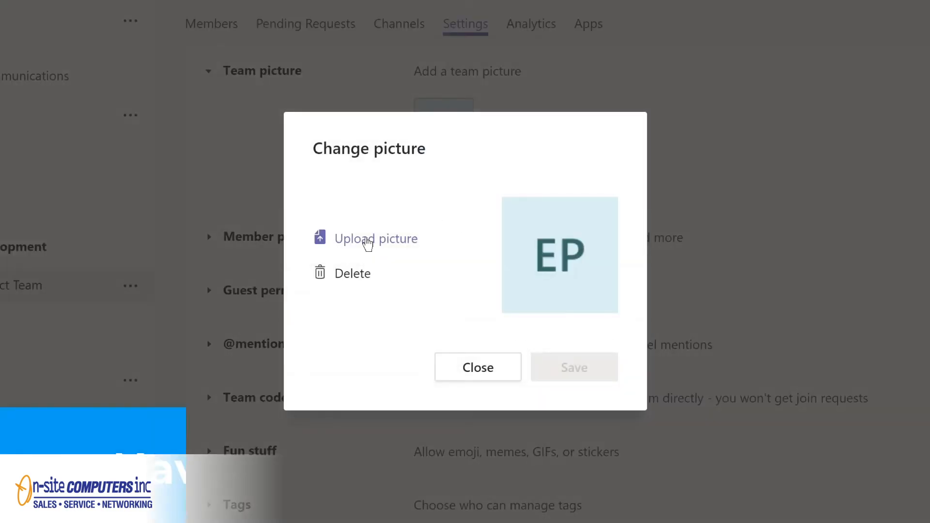
left_click(368, 241)
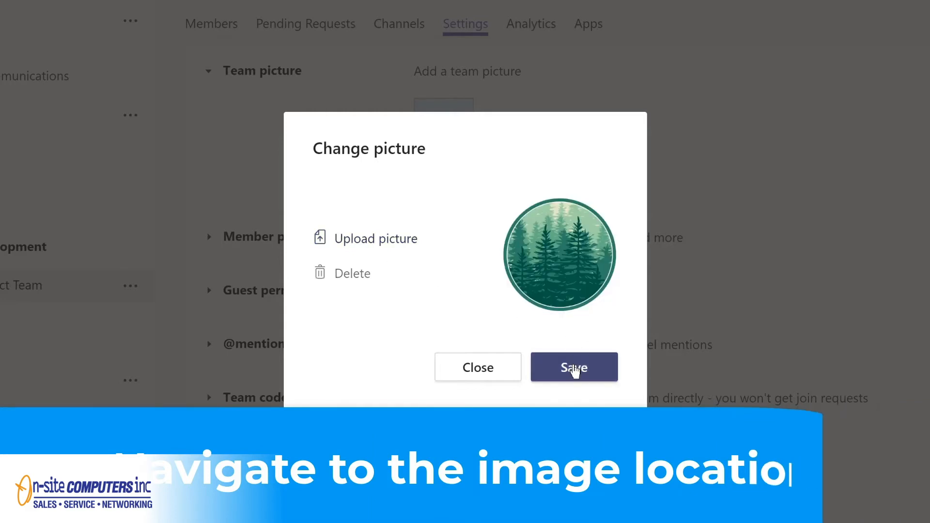
left_click(574, 369)
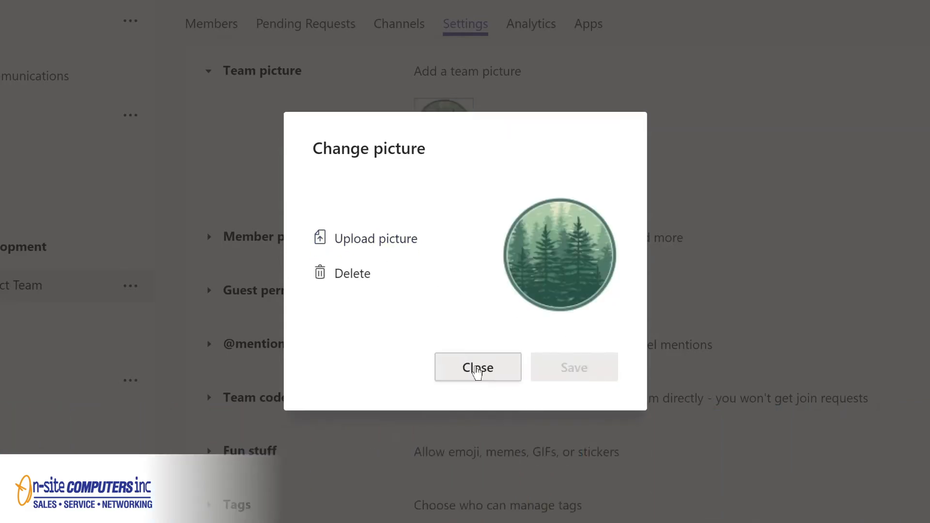
left_click(477, 369)
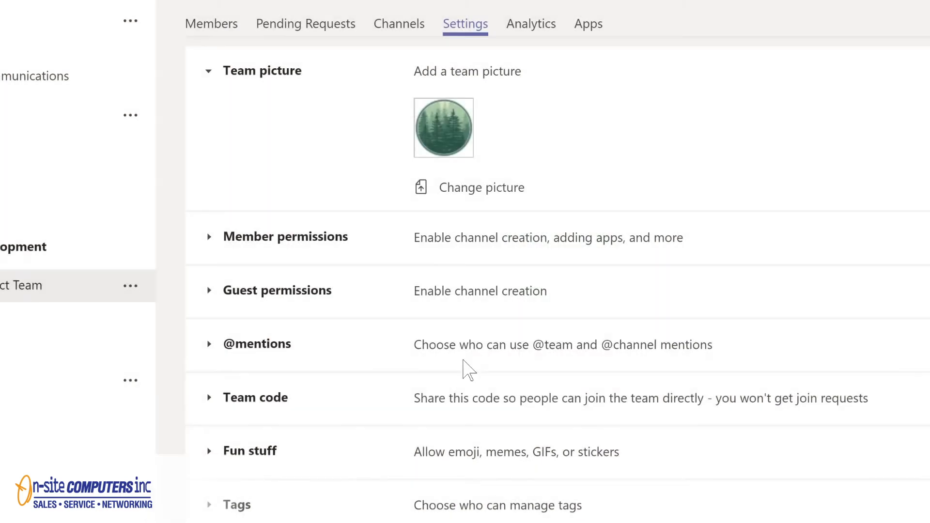
left_click(249, 347)
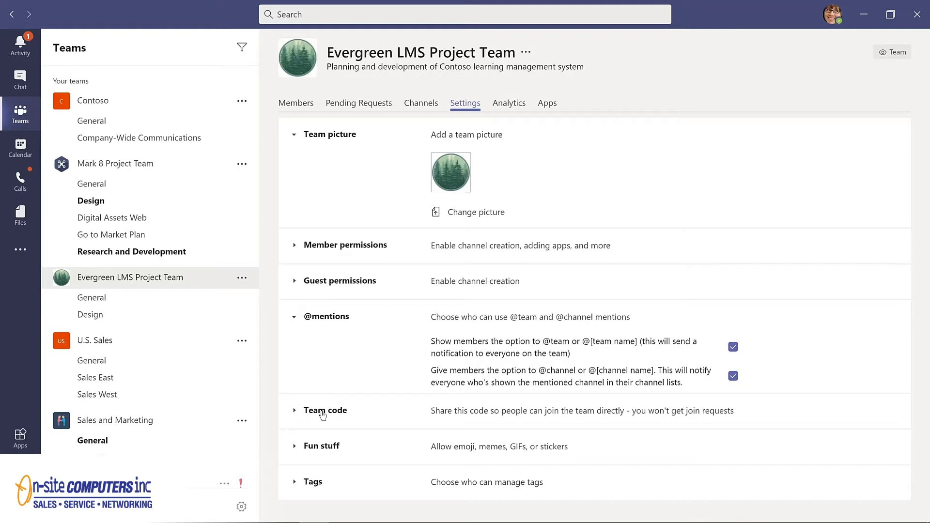
left_click(326, 448)
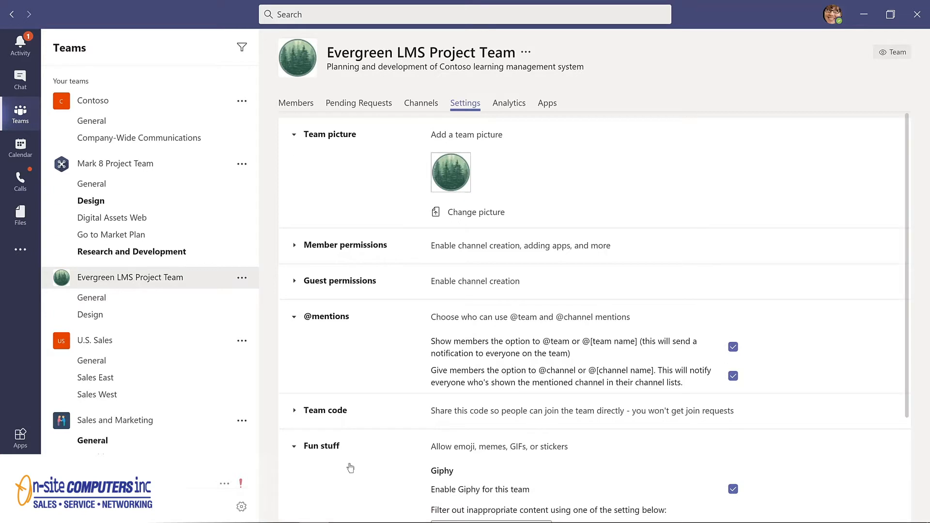
scroll(352, 468, "down", 2)
scroll(353, 467, "down", 2)
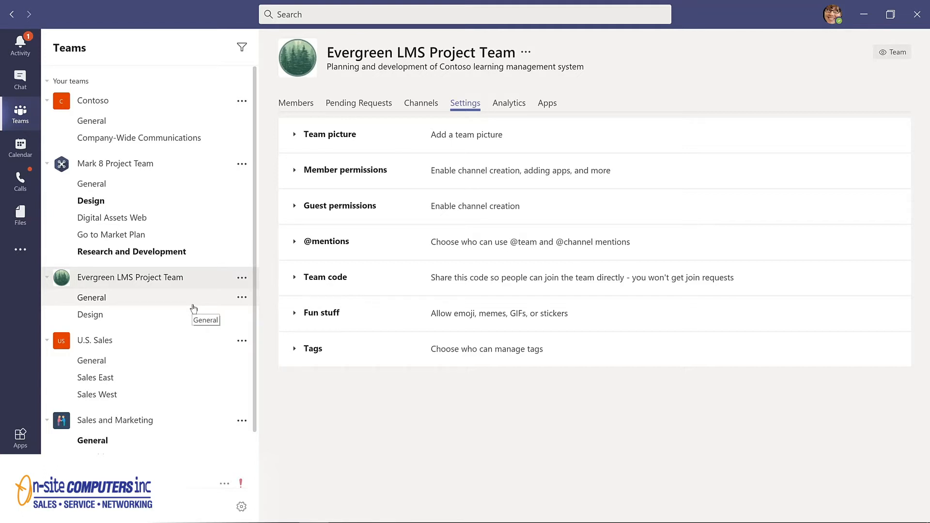
Hide the Retail team from the teams list
scroll(224, 415, "down", 2)
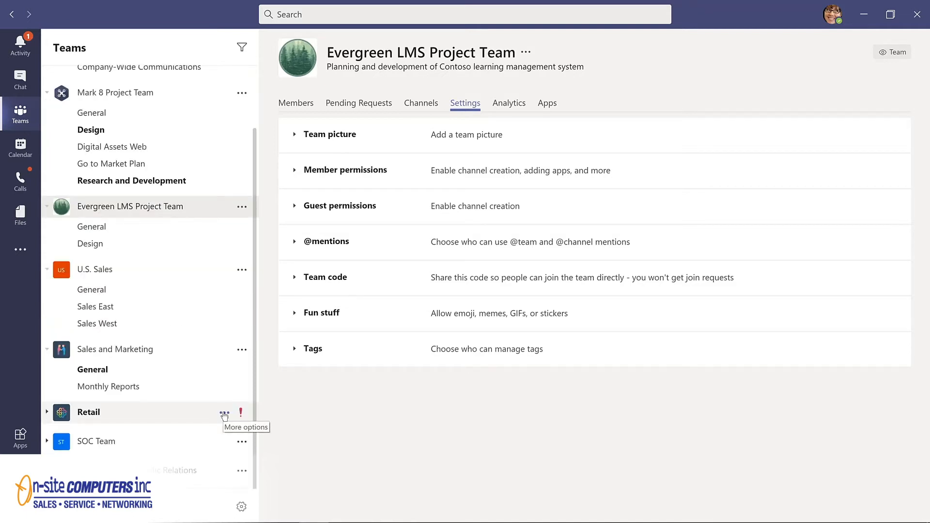
left_click(225, 414)
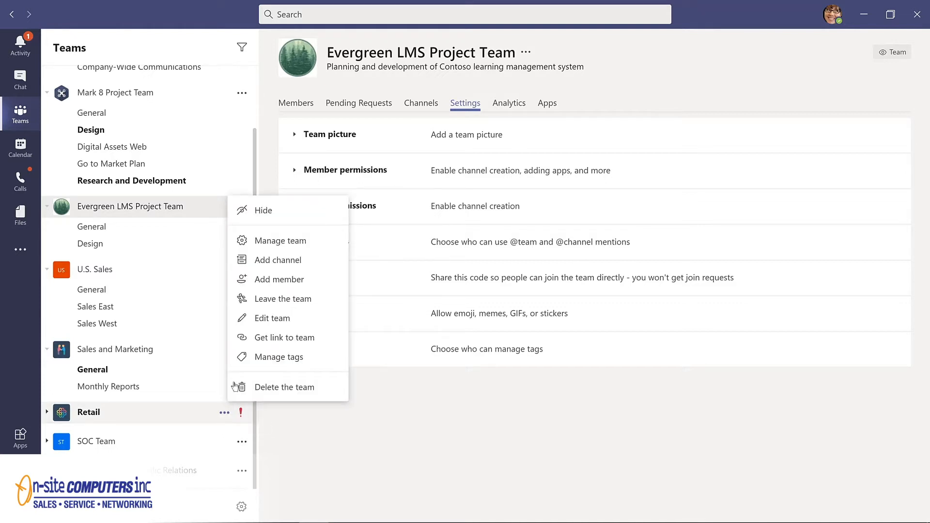
left_click(262, 210)
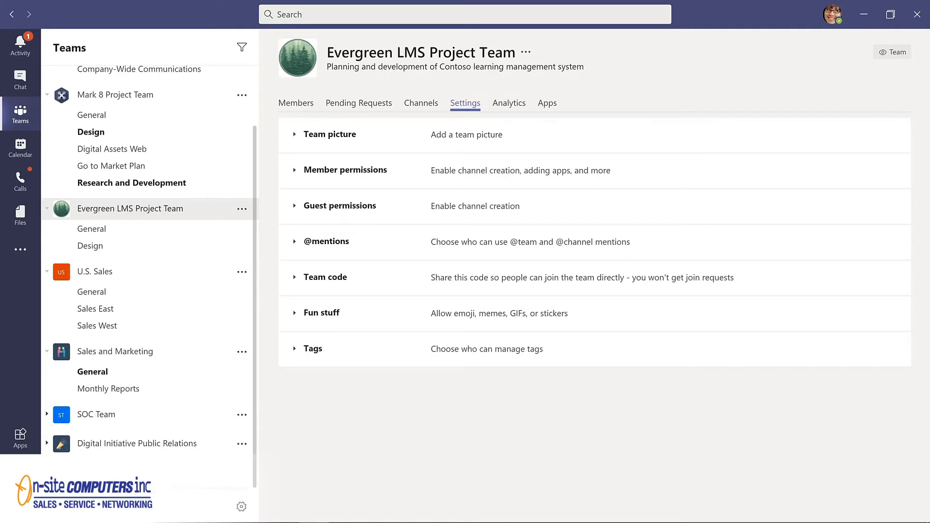
Show the hidden Retail team in the teams list again
scroll(150, 276, "down", 1)
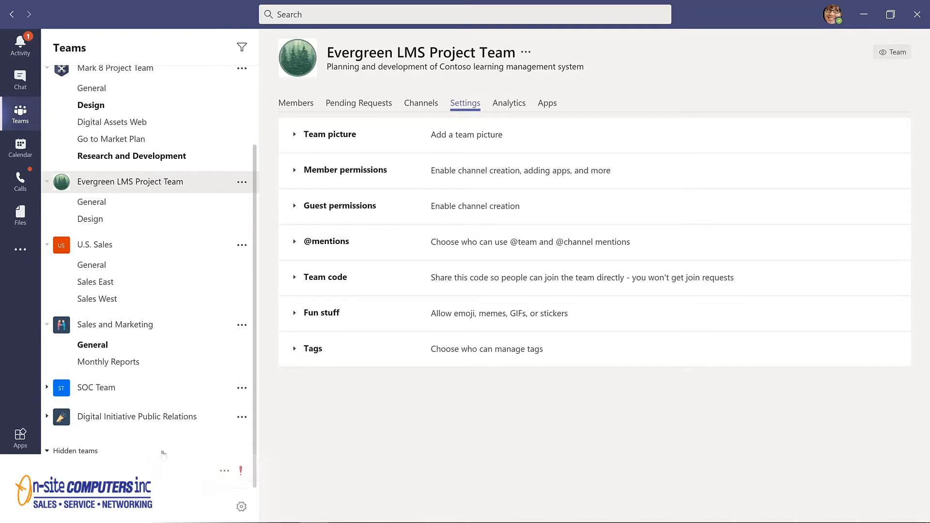
left_click(226, 474)
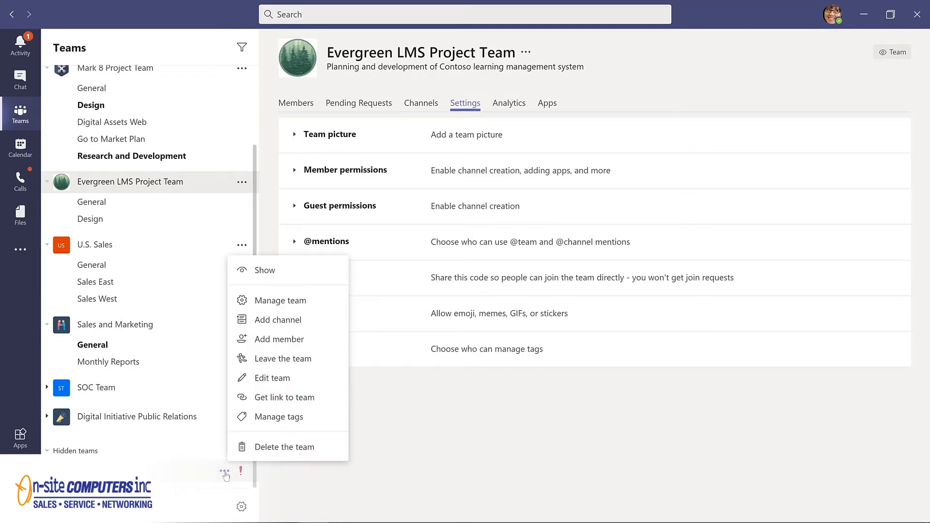
left_click(264, 273)
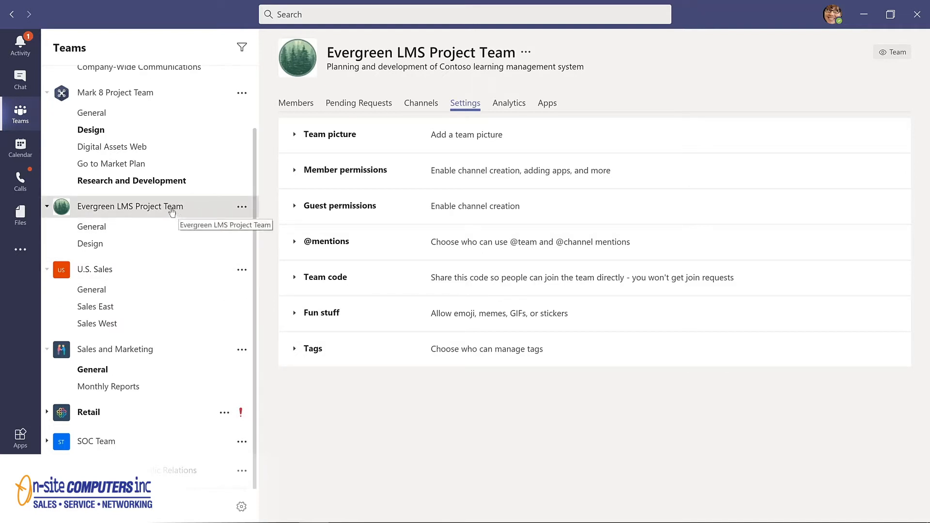
Move Evergreen LMS Project Team above Mark 8 Project Team in the teams list
left_click_drag(172, 211, 164, 114)
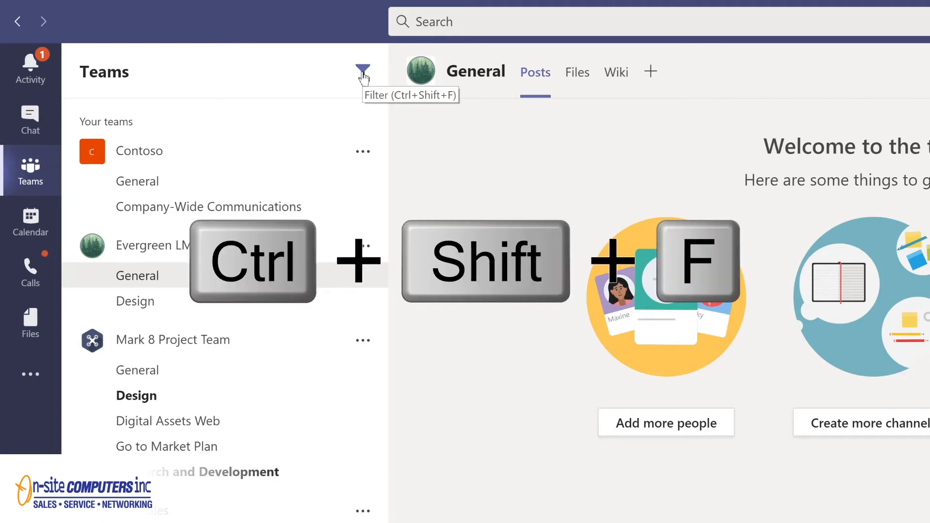
Filter the teams list by "marketing" and by "project"
key("ctrl+shift+f")
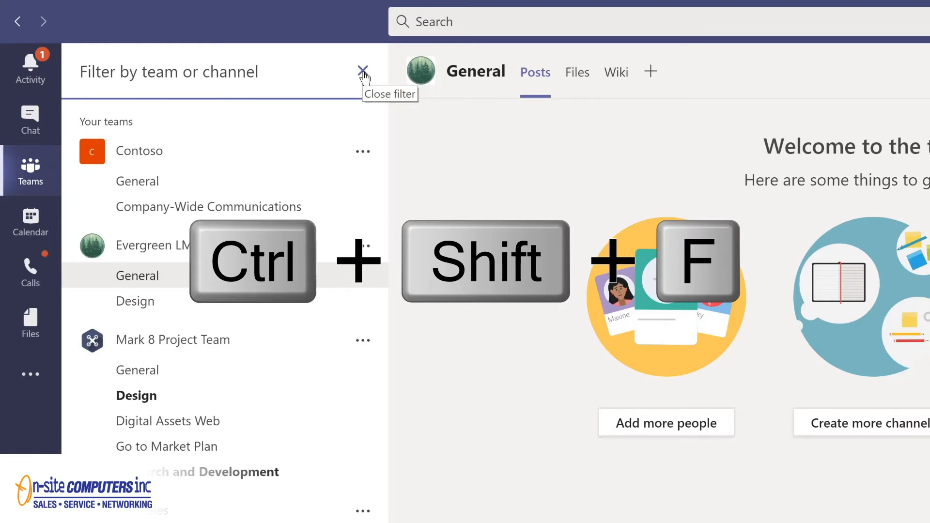
type("marketing")
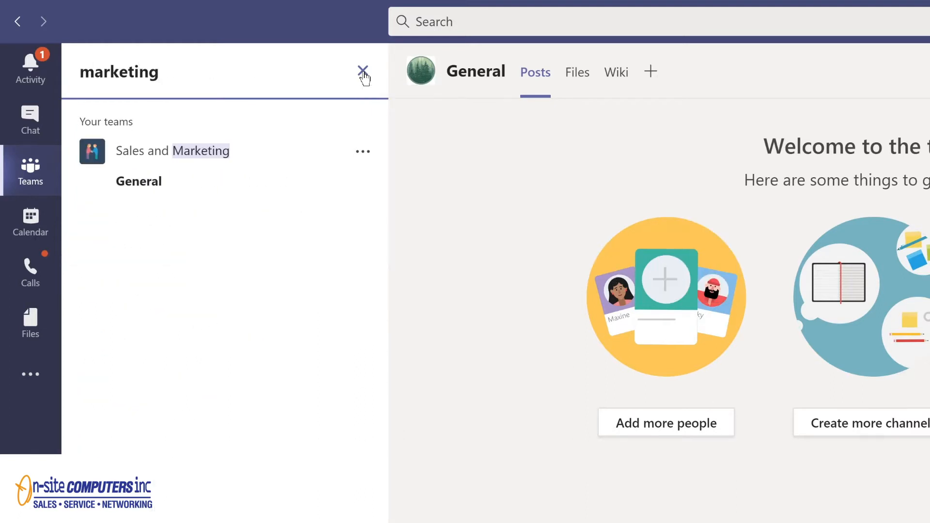
key("ctrl+a")
type("proj")
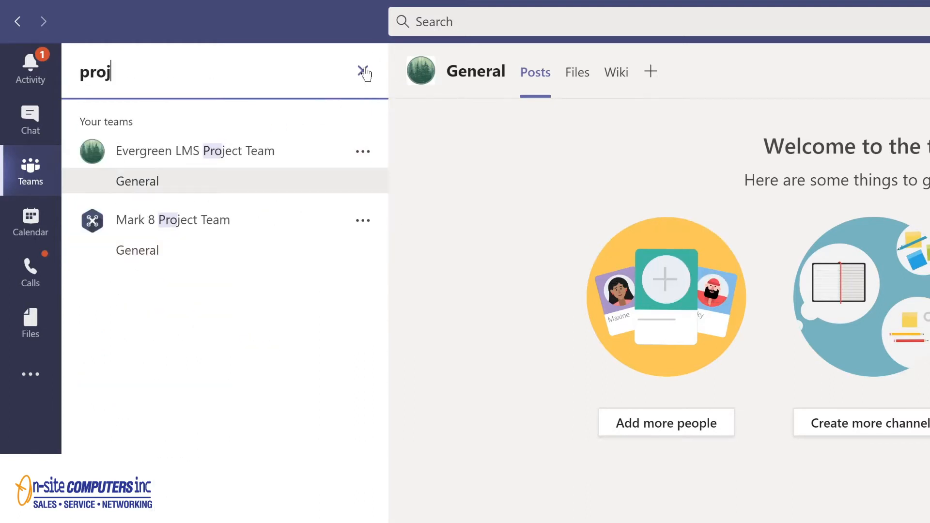
type("ect")
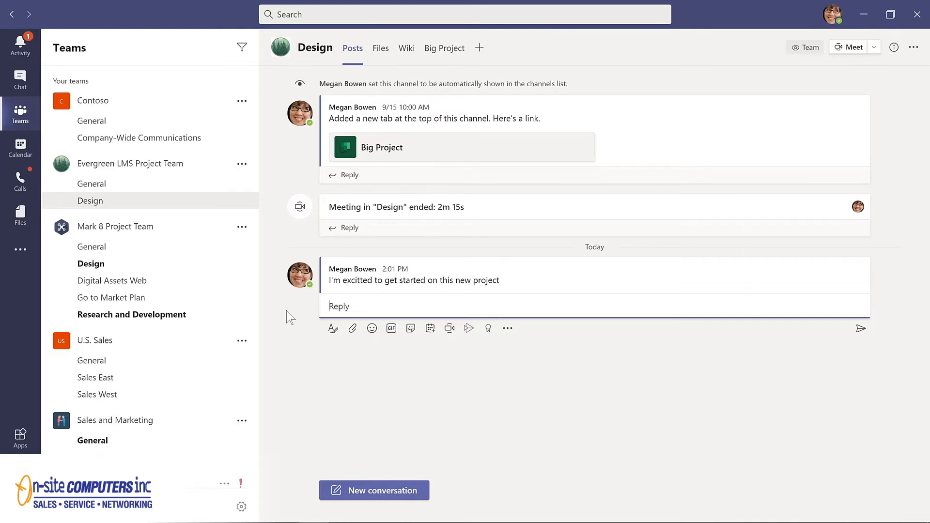
Edit today's post in the Design channel, correcting "excitted" to "excited" and inserting a Design channel mention at its start
mouse_move(382, 282)
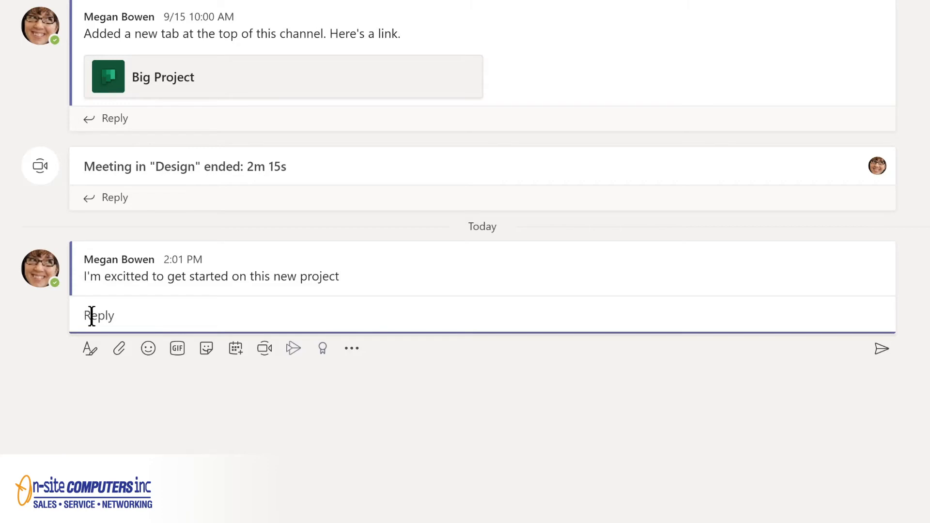
mouse_move(307, 271)
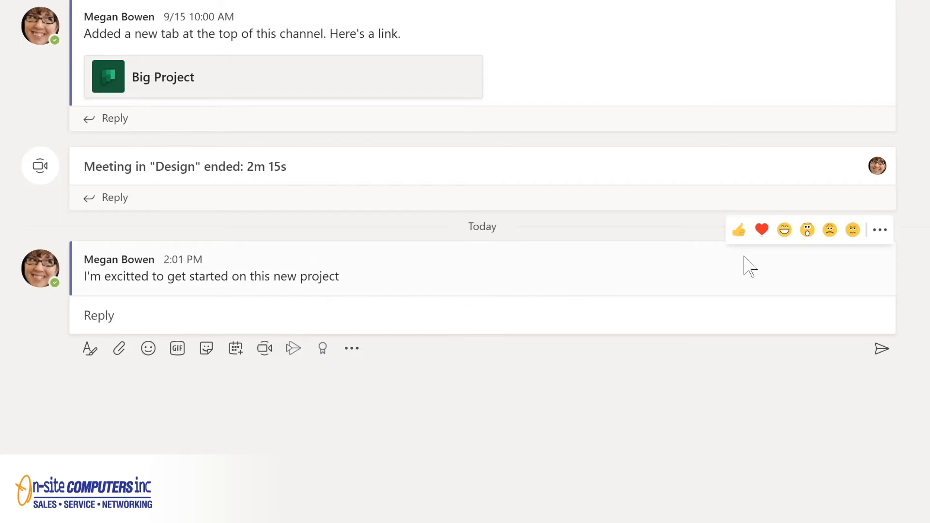
left_click(880, 232)
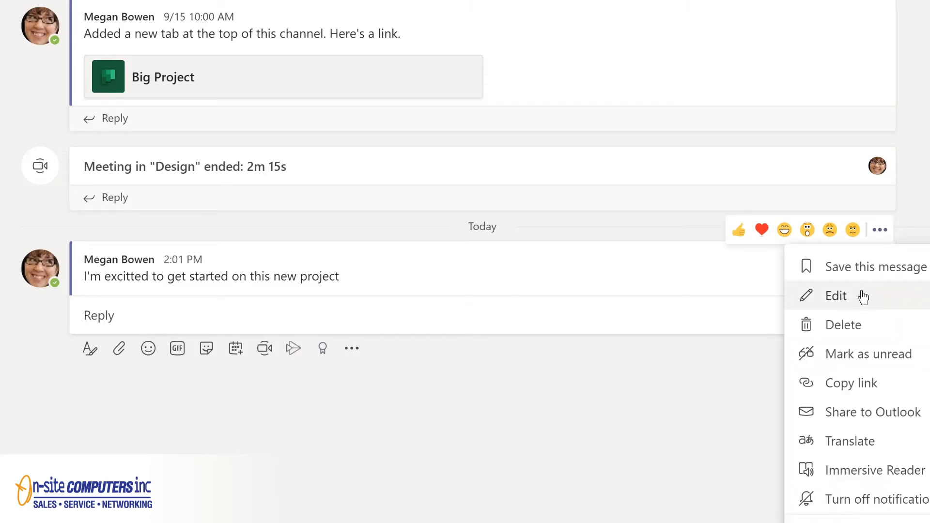
left_click(863, 297)
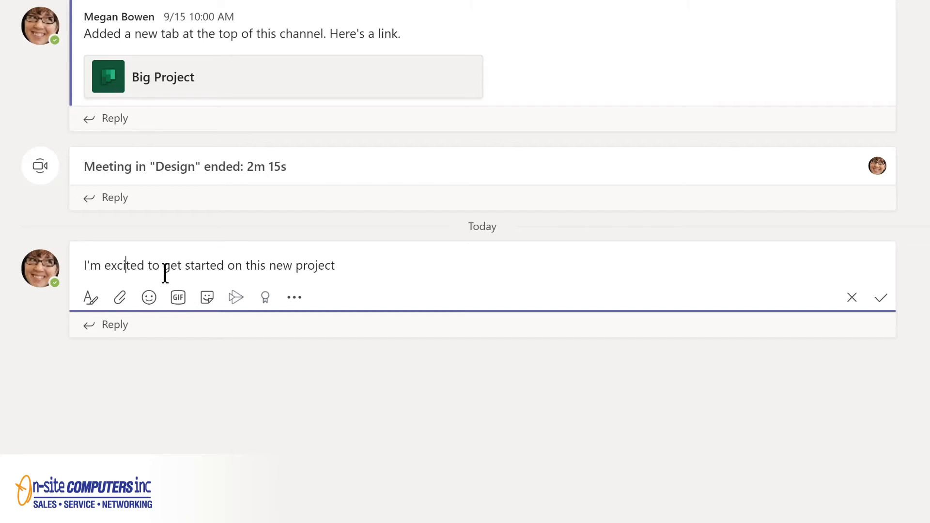
key("Home")
type("@")
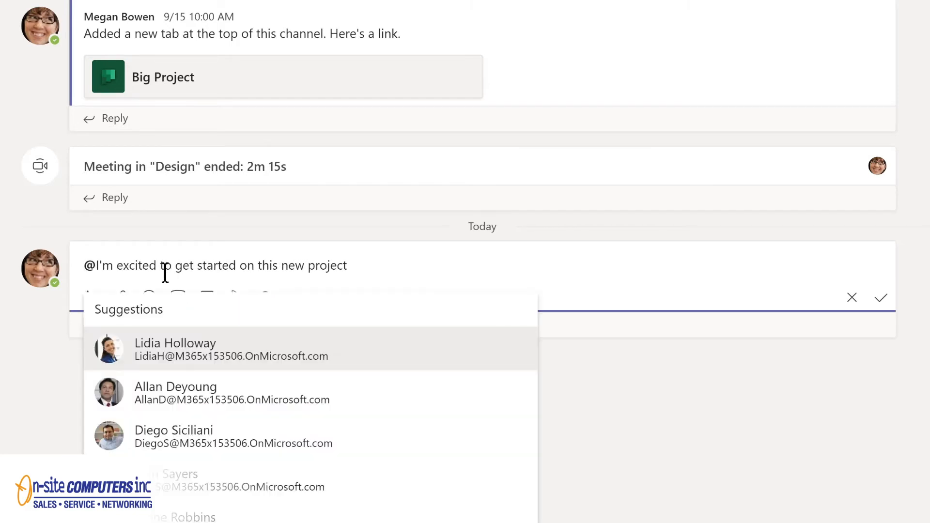
type("de")
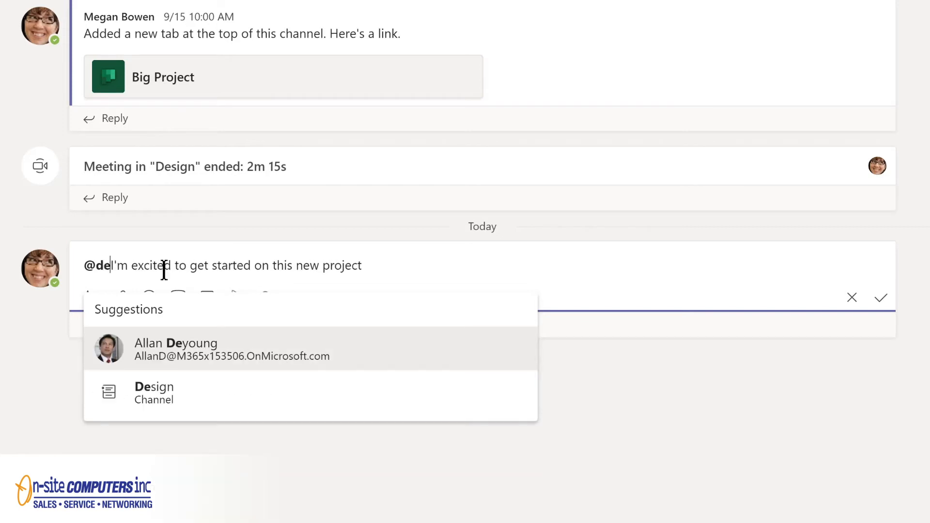
left_click(162, 393)
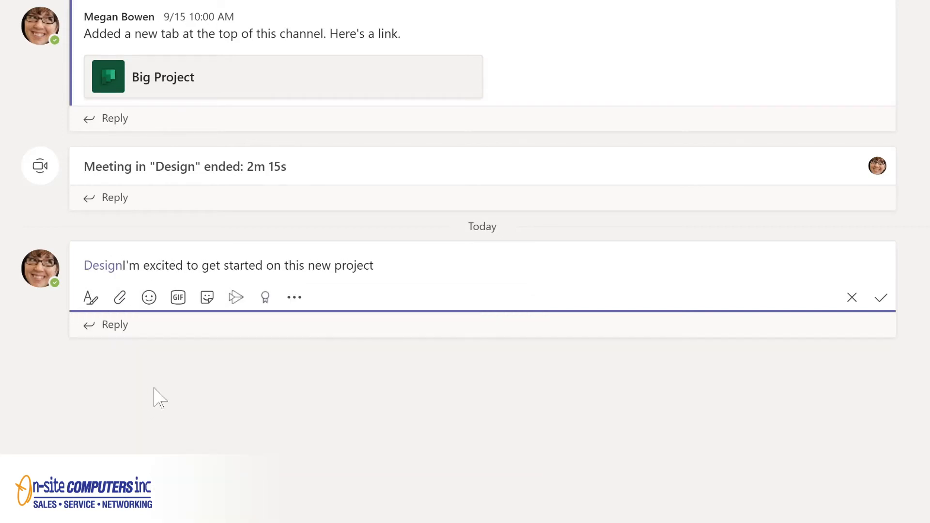
Add a comma after the mention, "LMS" before "project" and a closing exclamation mark, and save the edited post
type(",")
left_click(338, 268)
type("LMS")
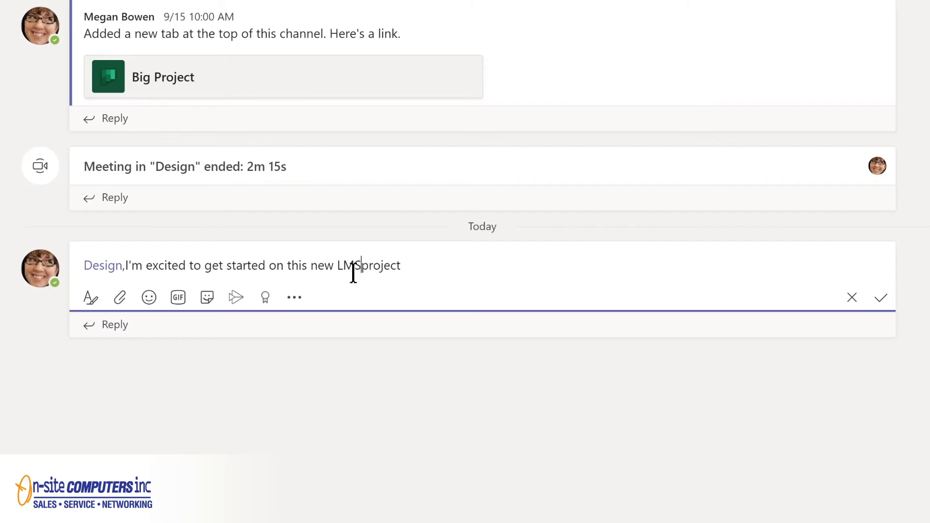
key("End")
type("!")
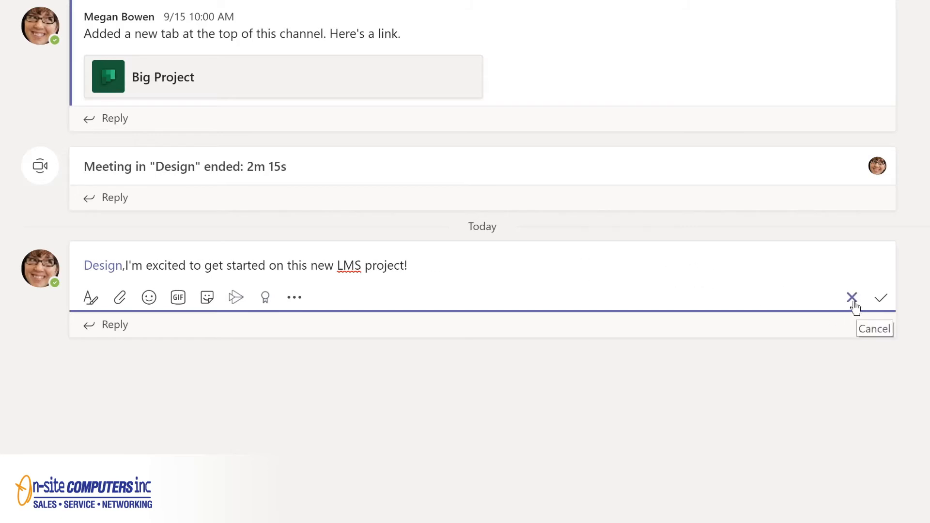
left_click(882, 300)
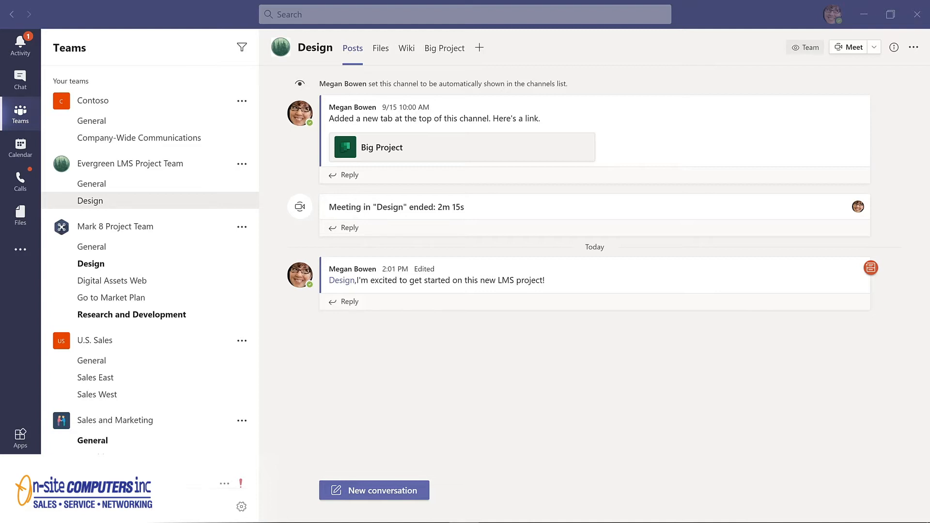
Create a private channel named "Budget and Financials" in the Evergreen LMS Project Team
left_click(241, 165)
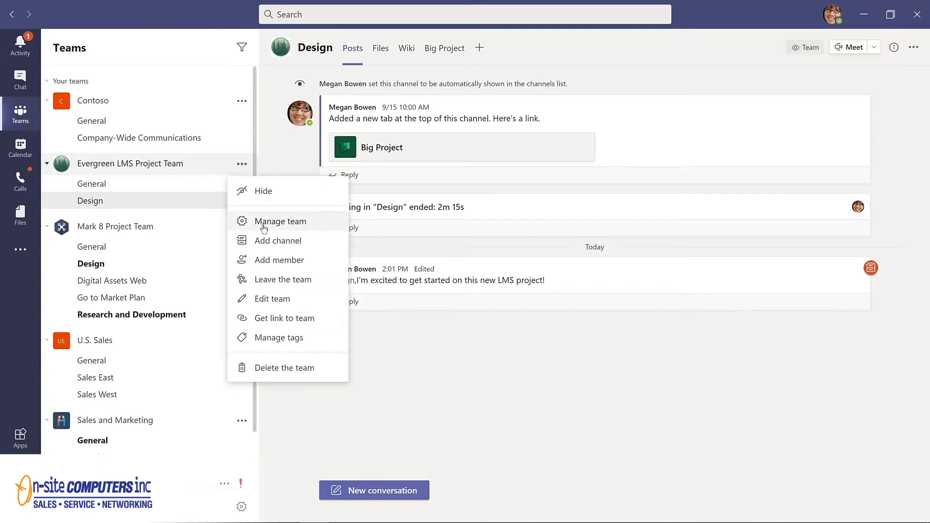
left_click(270, 241)
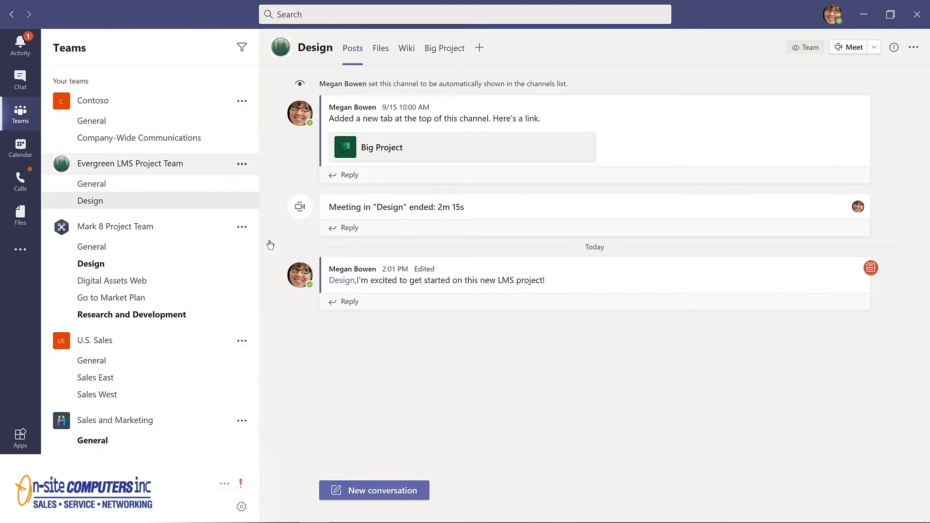
type("Budget and Financials")
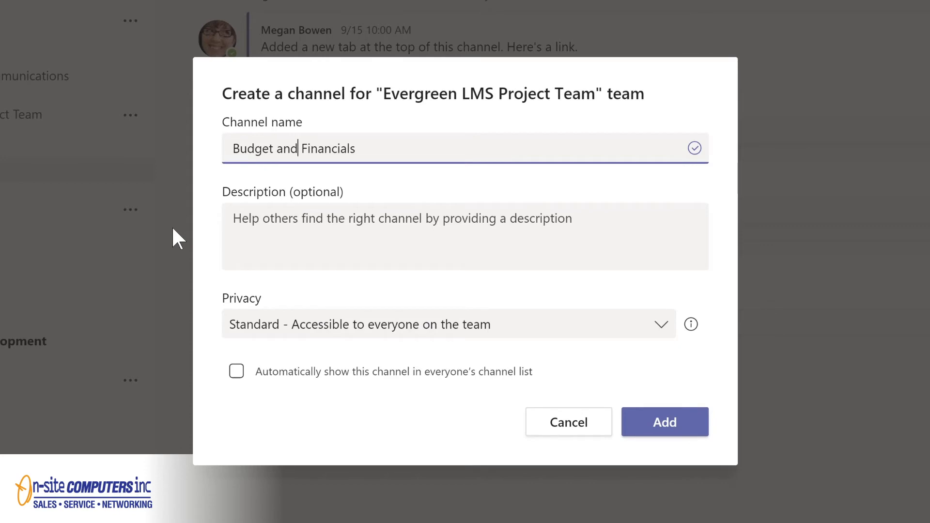
left_click(662, 329)
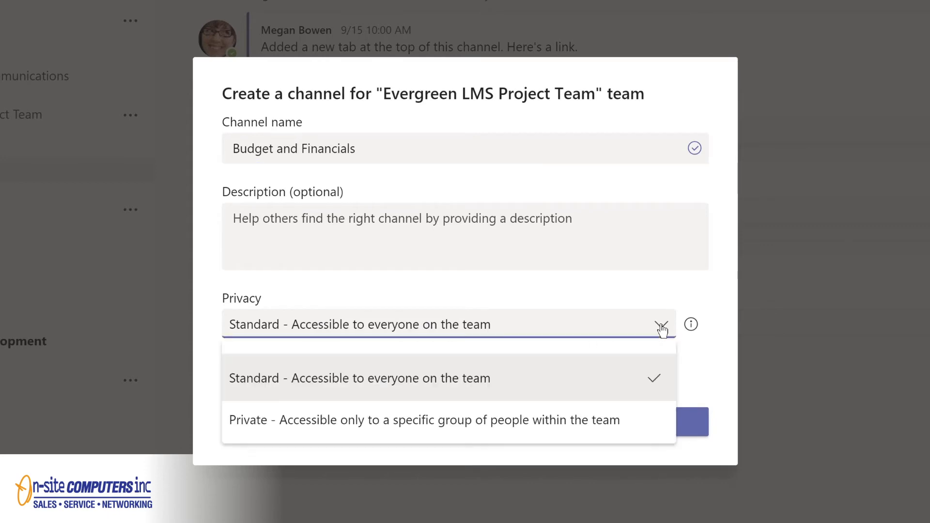
left_click(428, 419)
left_click(652, 430)
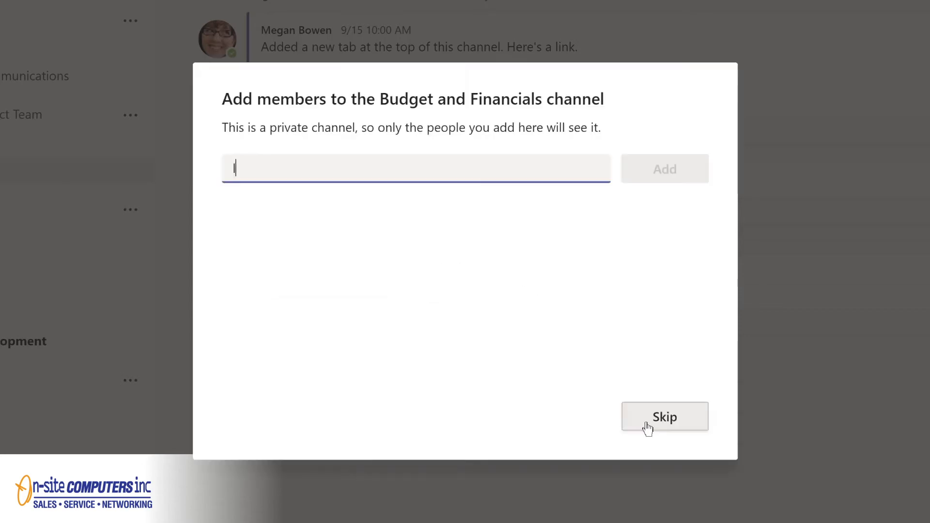
Add the Product Manager and the Director as members of the Budget and Financials channel
type("lidia")
key("BackSpace")
key("BackSpace")
key("BackSpace")
key("BackSpace")
key("BackSpace")
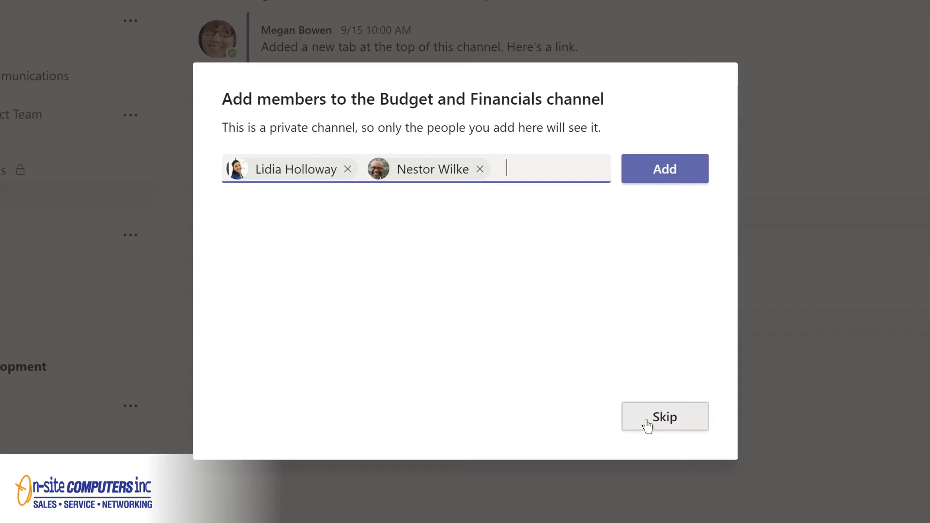
left_click(653, 174)
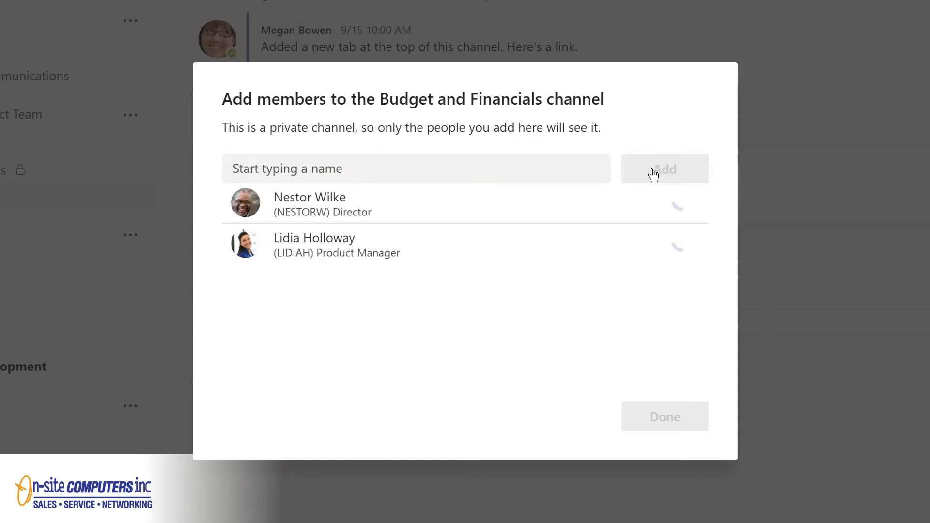
Change both new channel members' roles to Owner and finish adding members
left_click(654, 206)
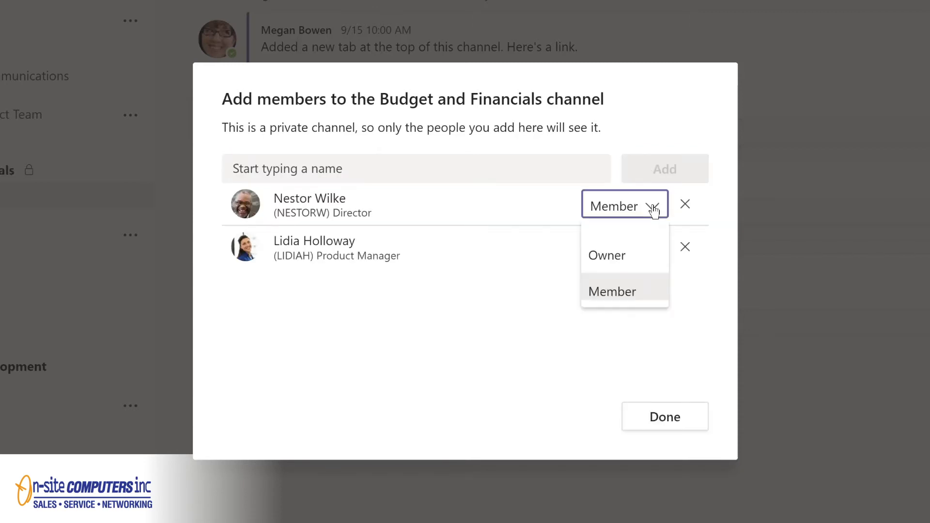
left_click(624, 253)
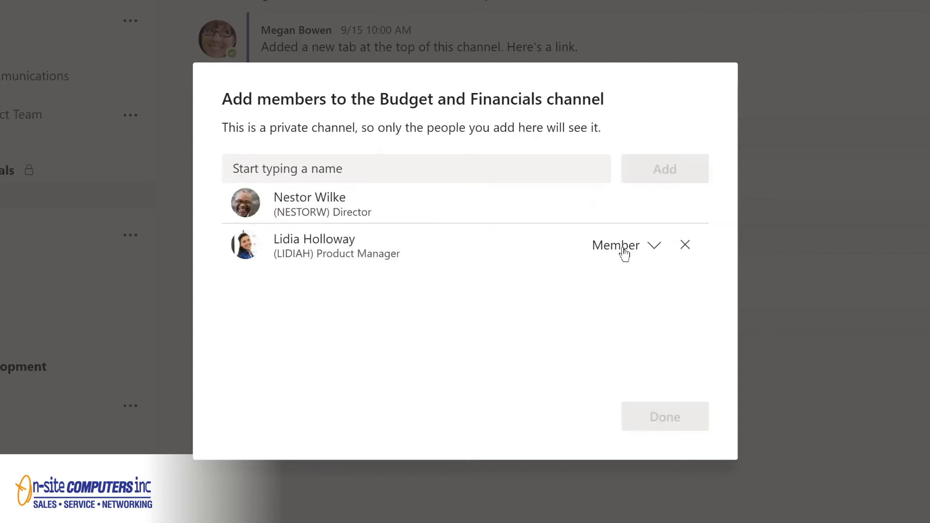
left_click(653, 247)
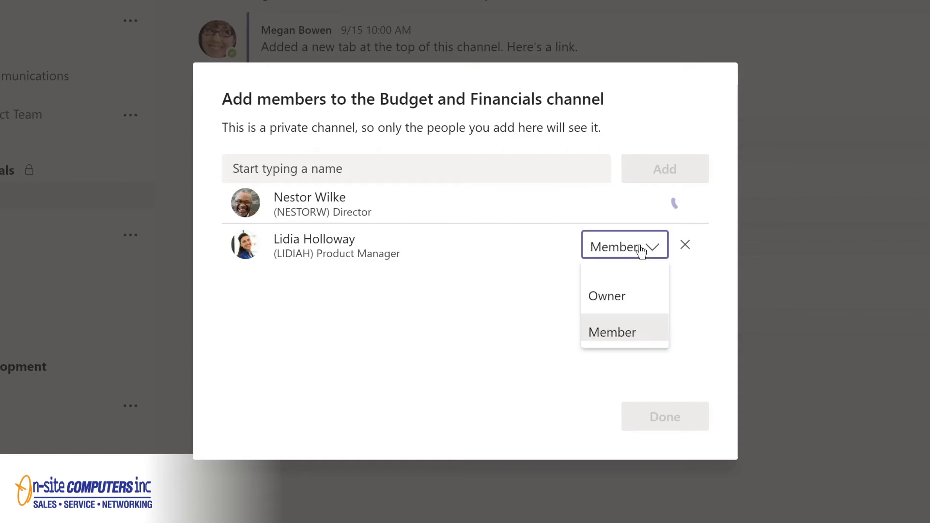
left_click(610, 294)
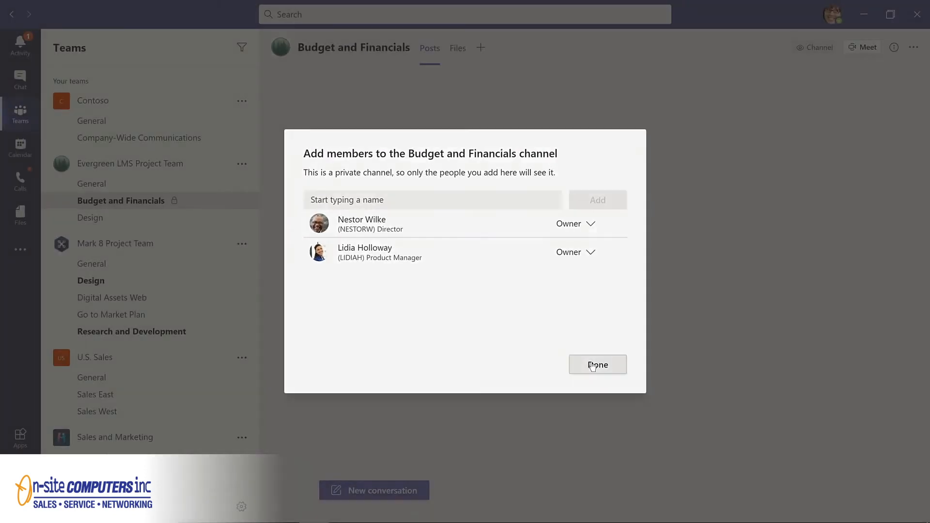
left_click(591, 366)
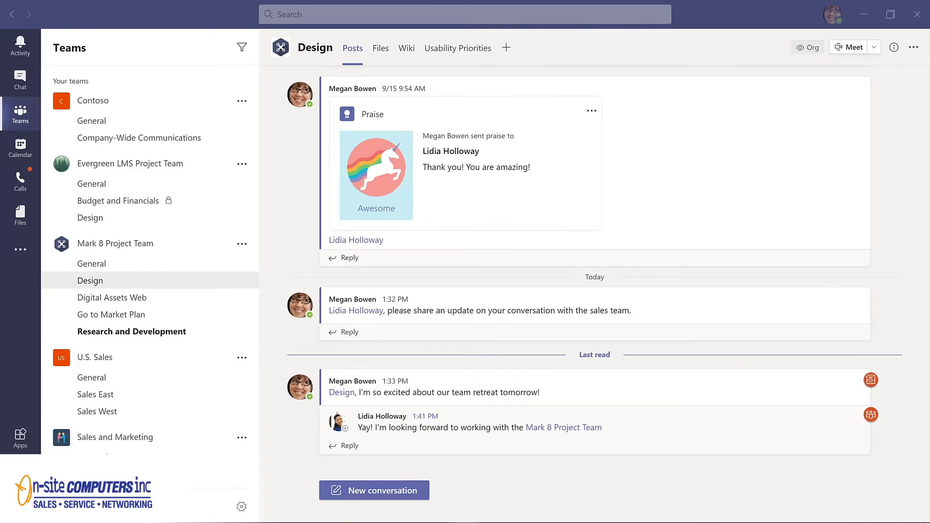
Make Contoso Marketing Principles-2021 a tab in Mark 8 Project Team's Design channel, and view it alongside the Usability Priorities tab
left_click(380, 48)
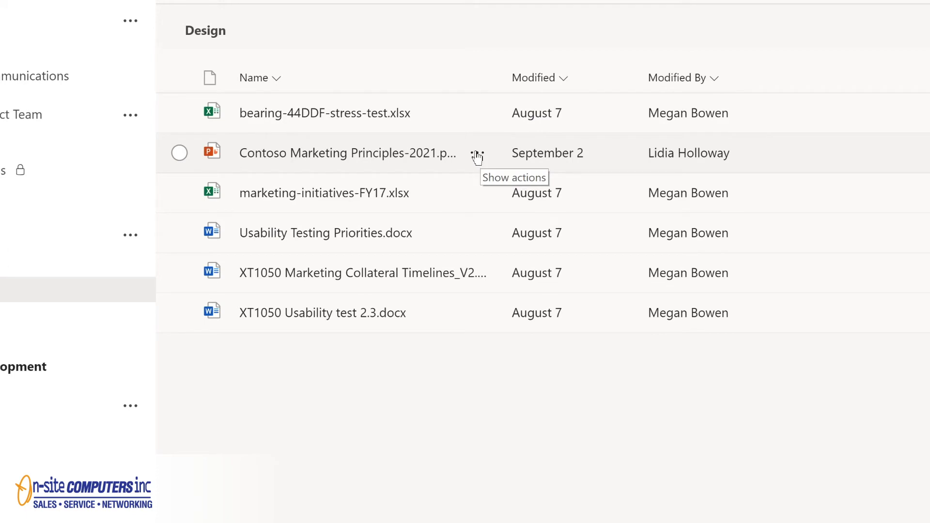
left_click(477, 154)
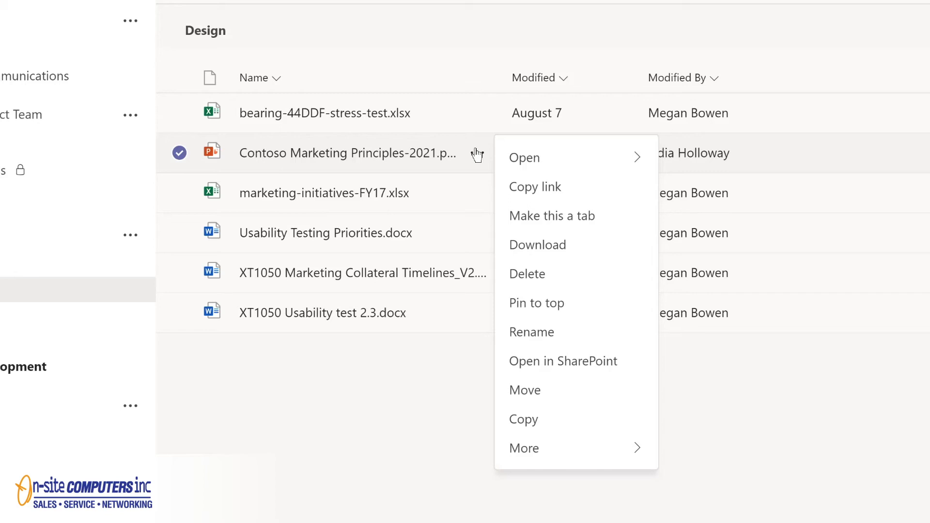
left_click(549, 221)
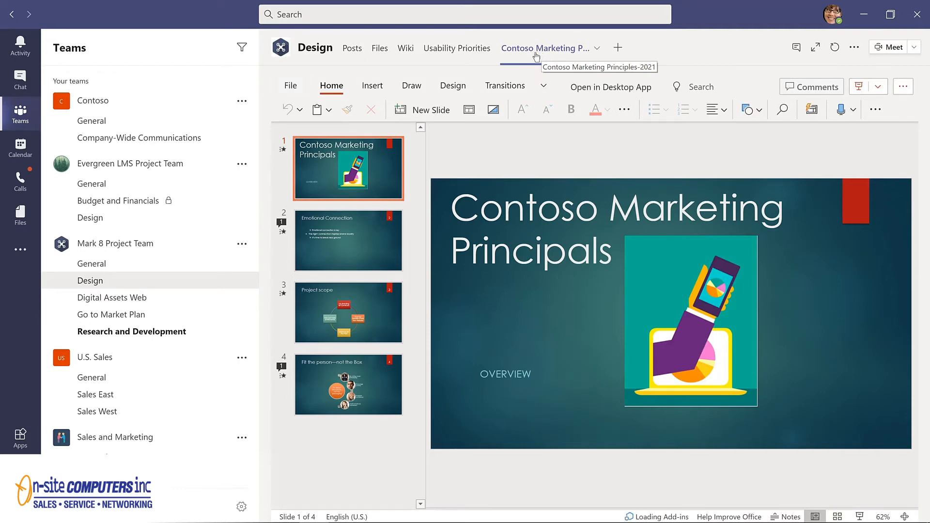
left_click(441, 48)
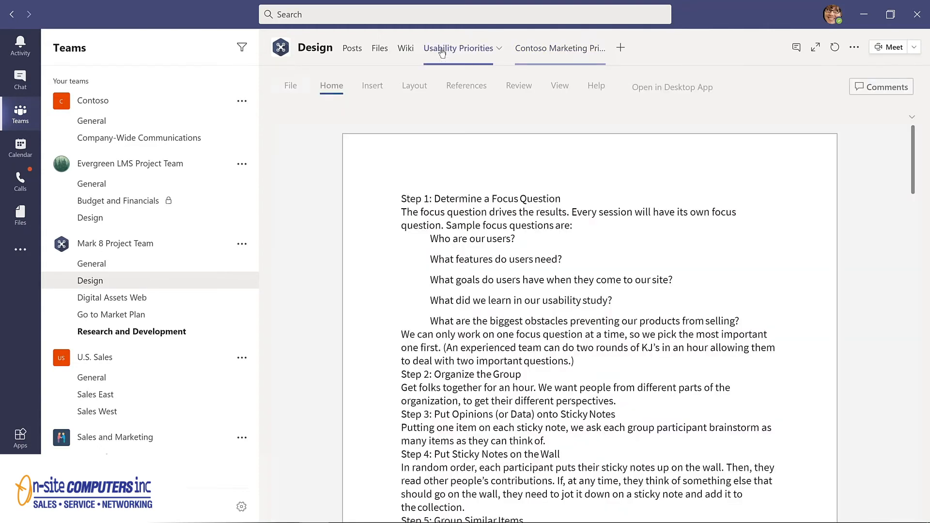
left_click(580, 53)
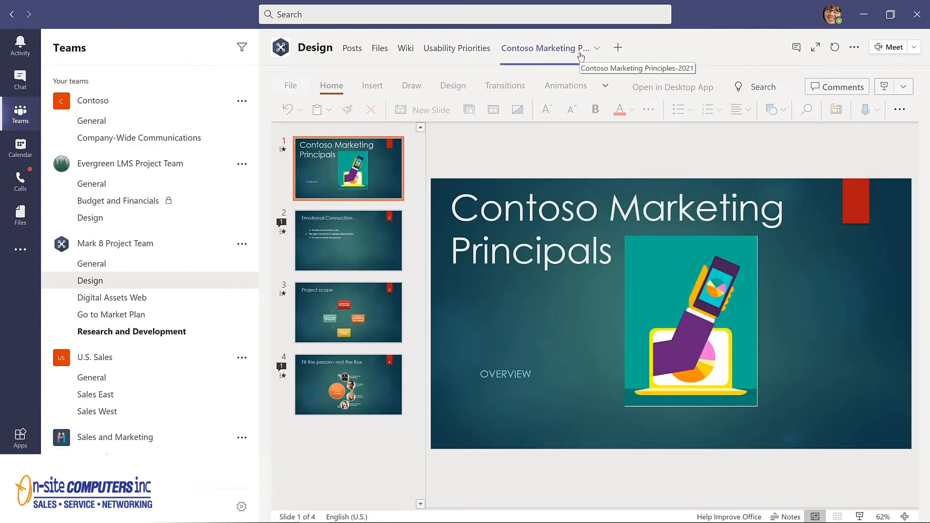
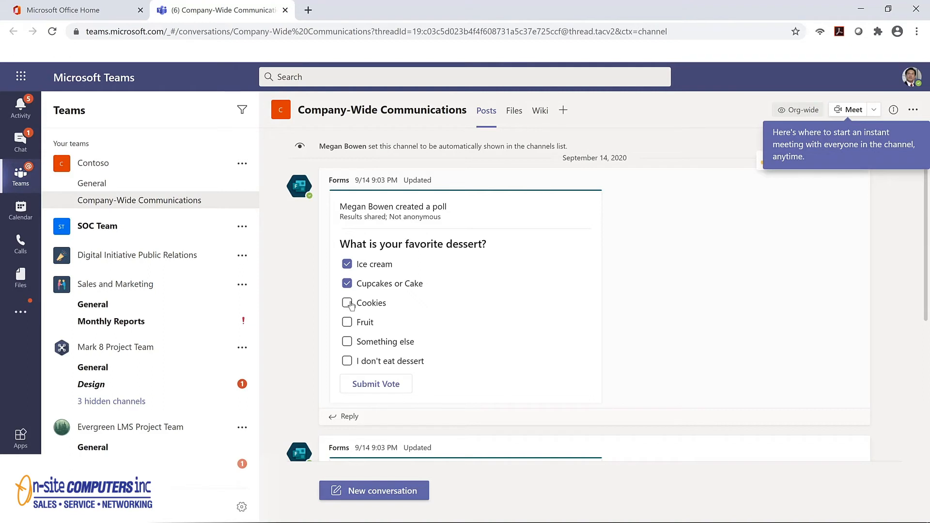
Add Cookies to the chosen answers in the favorite dessert poll and submit the vote
left_click(349, 303)
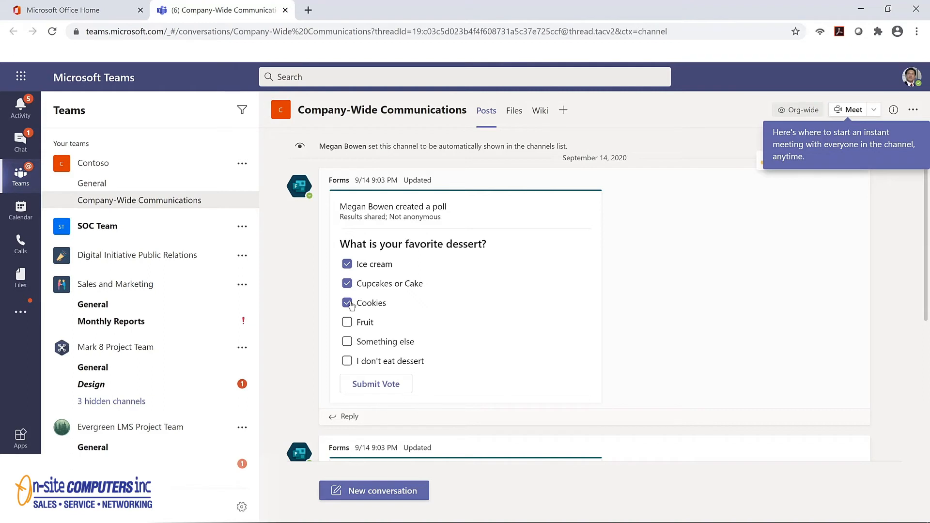
left_click(377, 385)
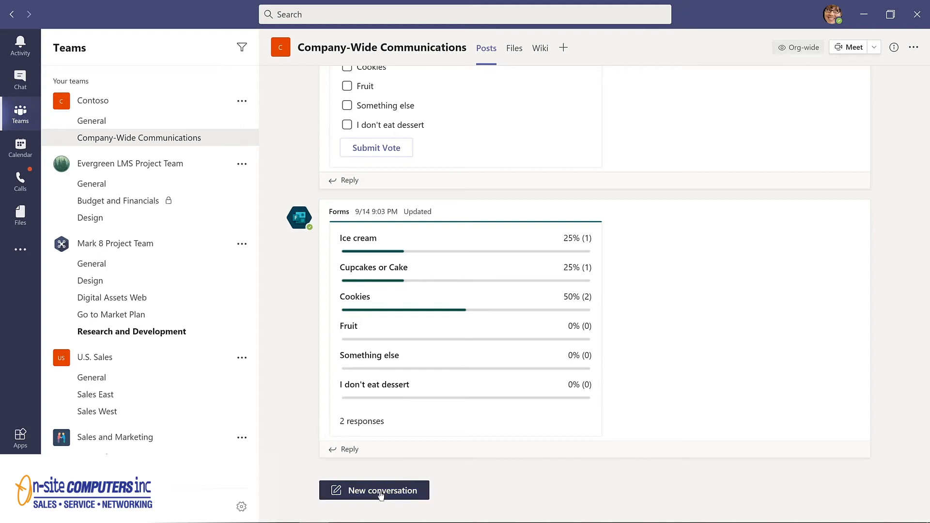
Start a Forms poll in the Company-Wide Communications channel with the question "How much do you like Microsoft Teams?"
left_click(361, 490)
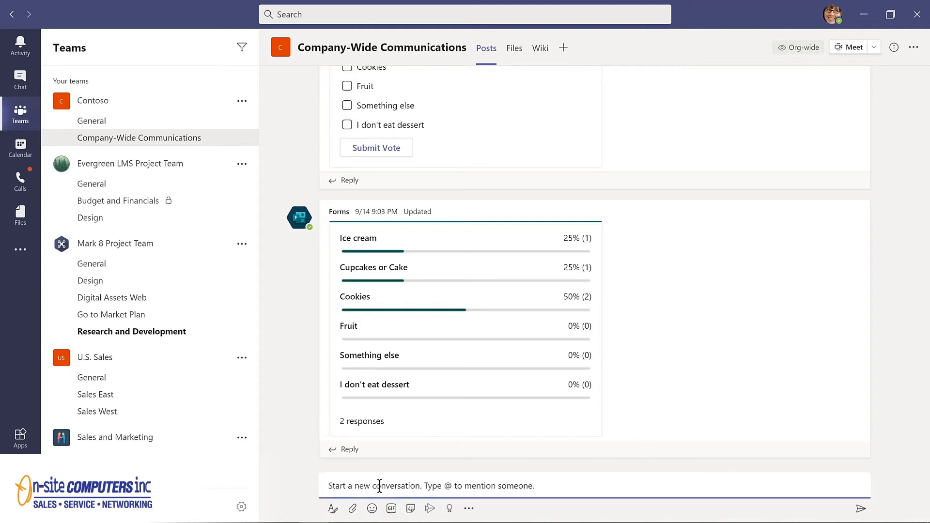
left_click(468, 509)
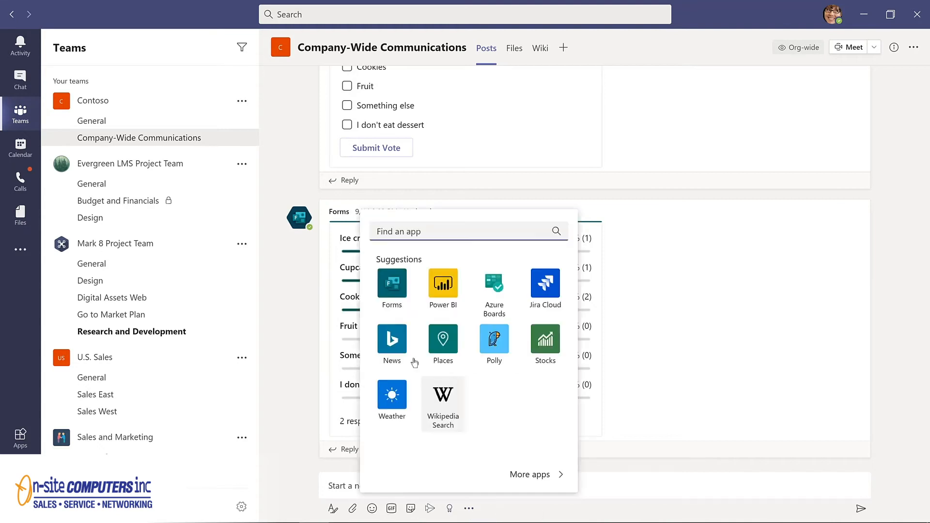
left_click(394, 287)
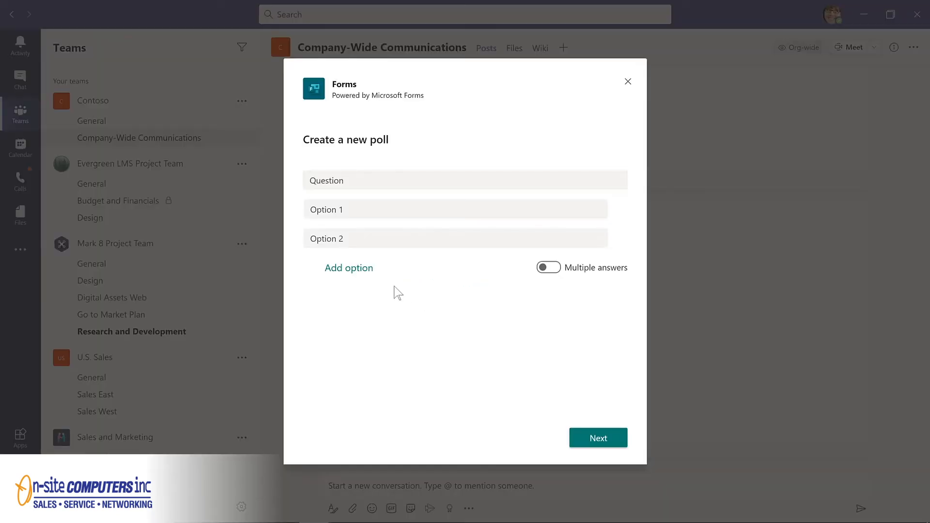
left_click(356, 180)
type("Ho")
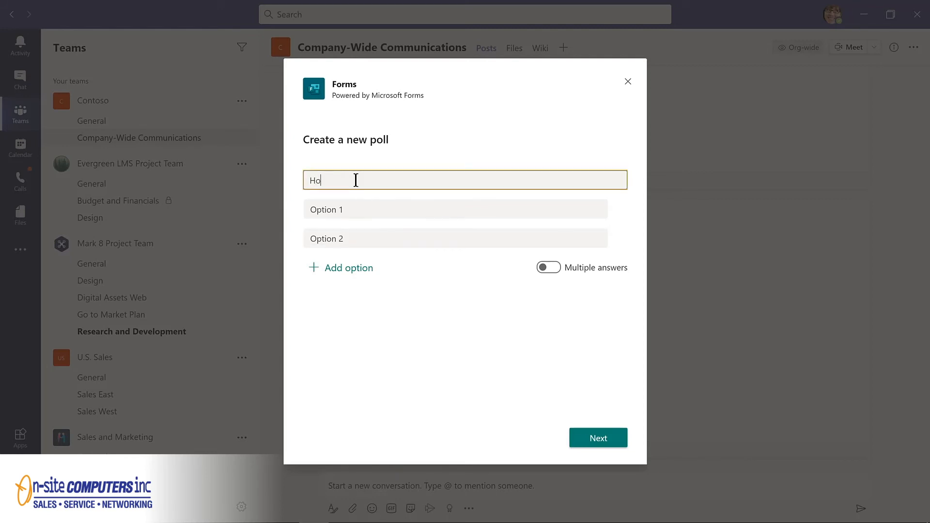
type("w much do you like Microsoft Teams?")
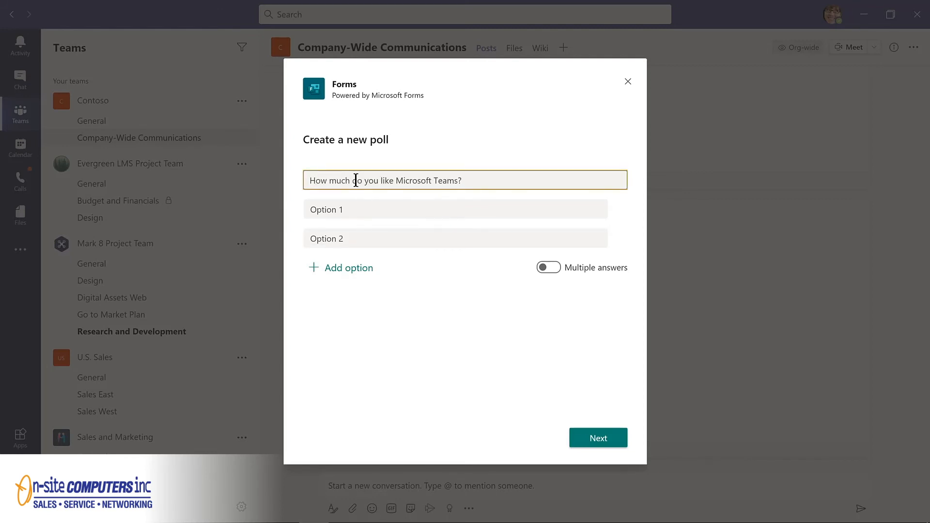
Give the poll the answer options "Teams is amazing!" and "Such a big time saver!" and send it to the channel
key("Tab")
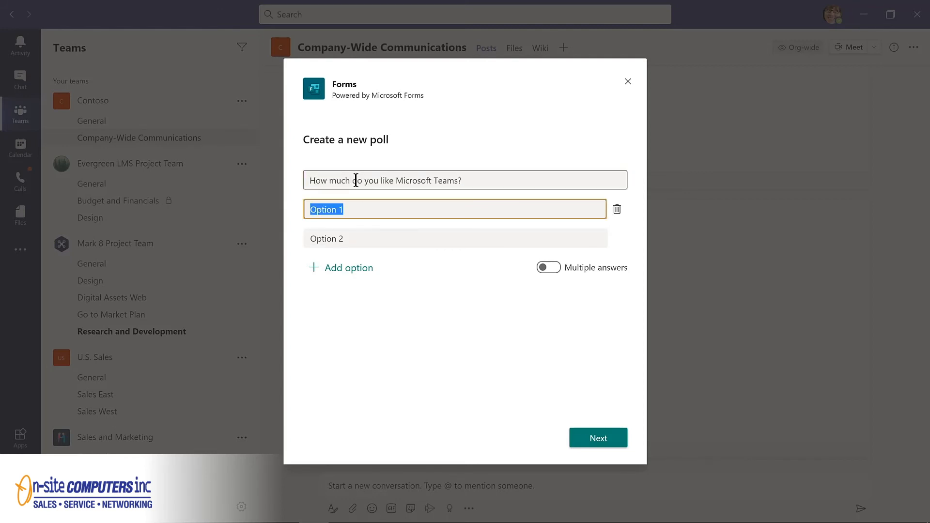
type("Teams is amazing!")
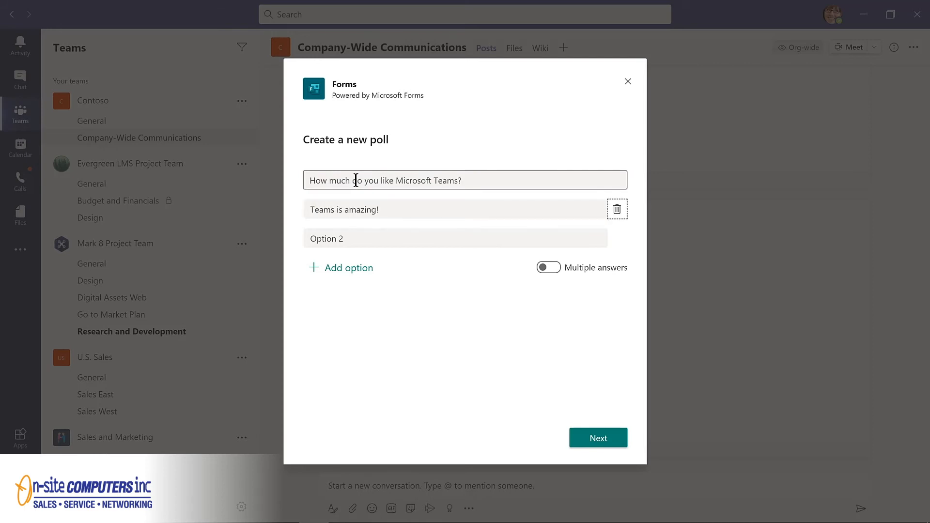
key("Tab")
type("Such a big time saver!")
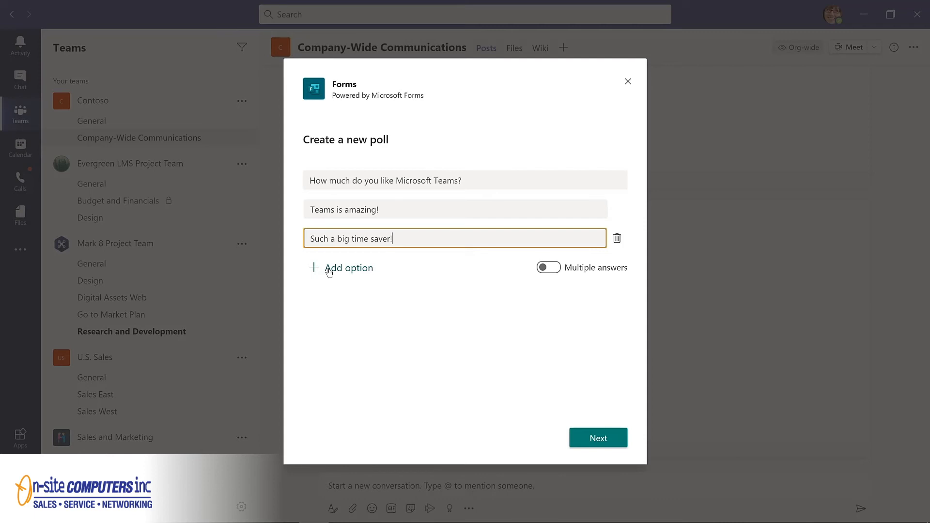
left_click(591, 441)
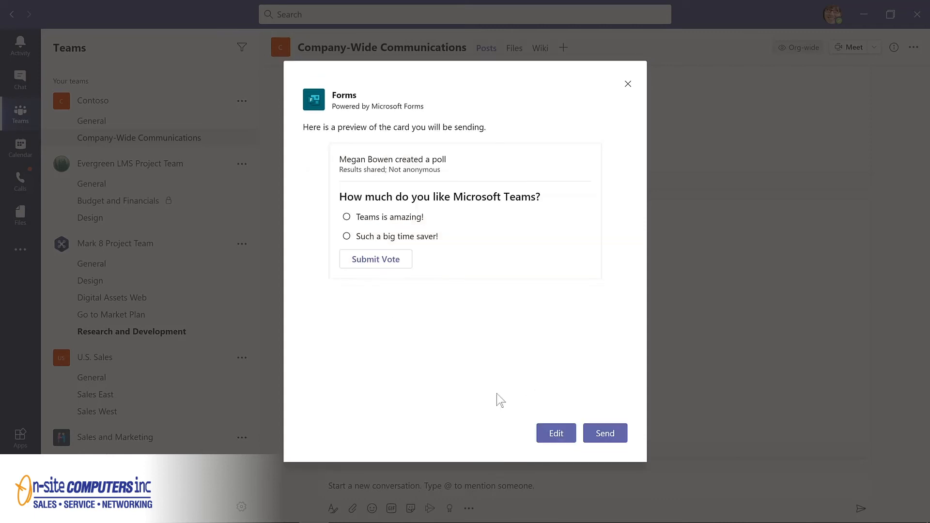
left_click(606, 439)
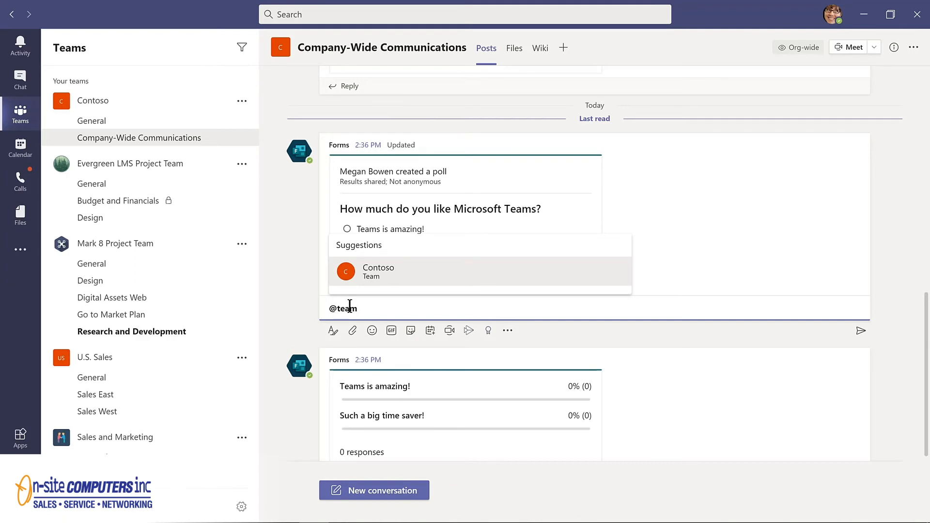
Reply to the poll with a mention of the Contoso team and the text "Please complete this poll by Friday!"
key("Return")
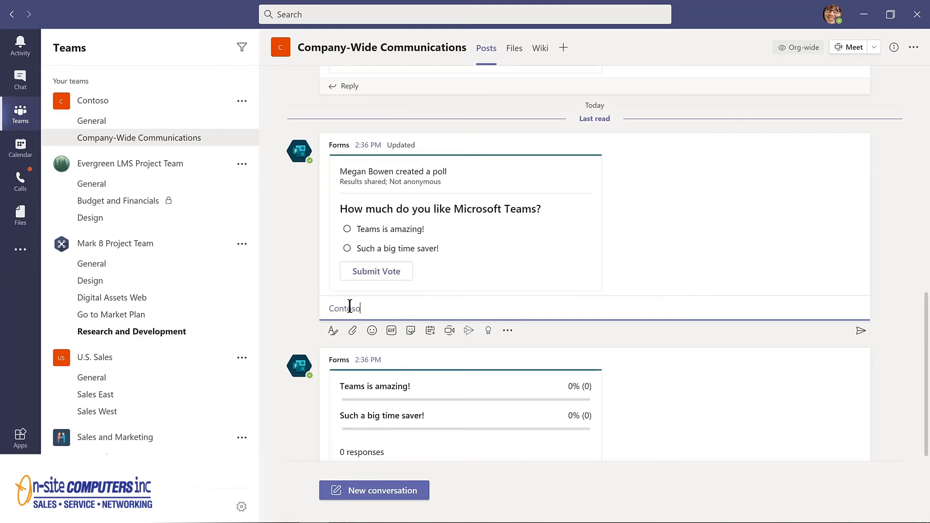
type("Please complete this poll by Friday!")
key("Return")
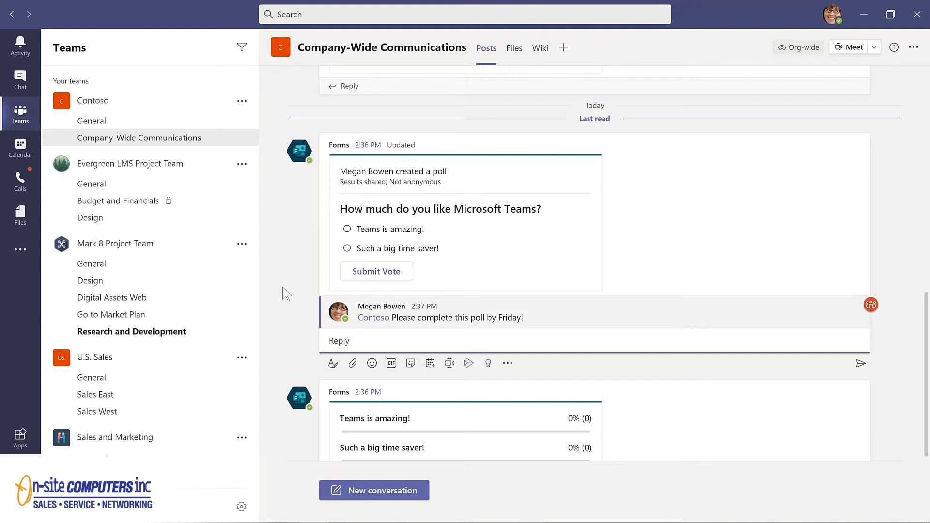
Set the application theme to Dark in the general settings and close the settings
left_click(833, 16)
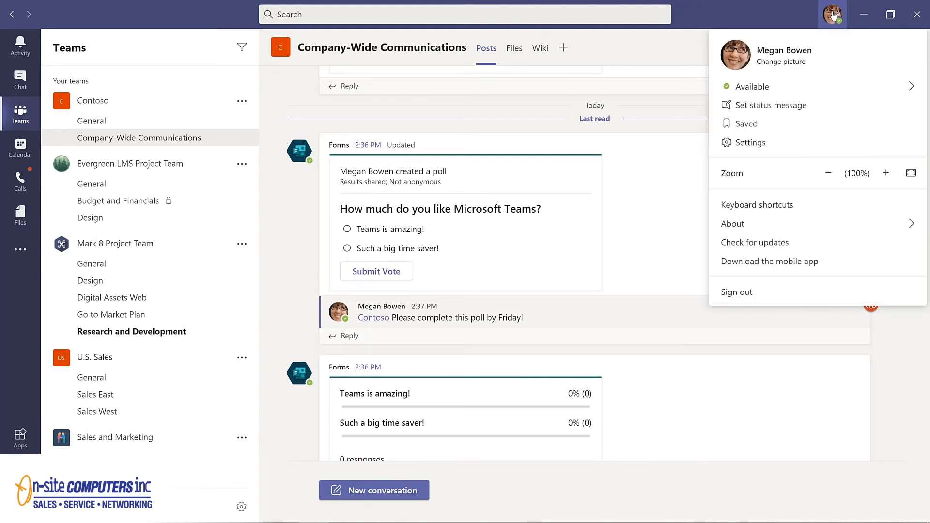
left_click(752, 143)
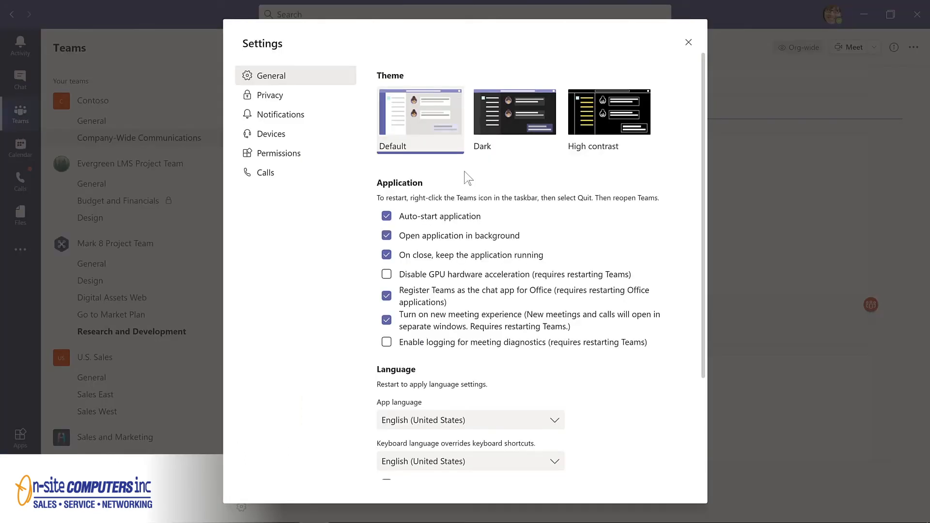
left_click(515, 114)
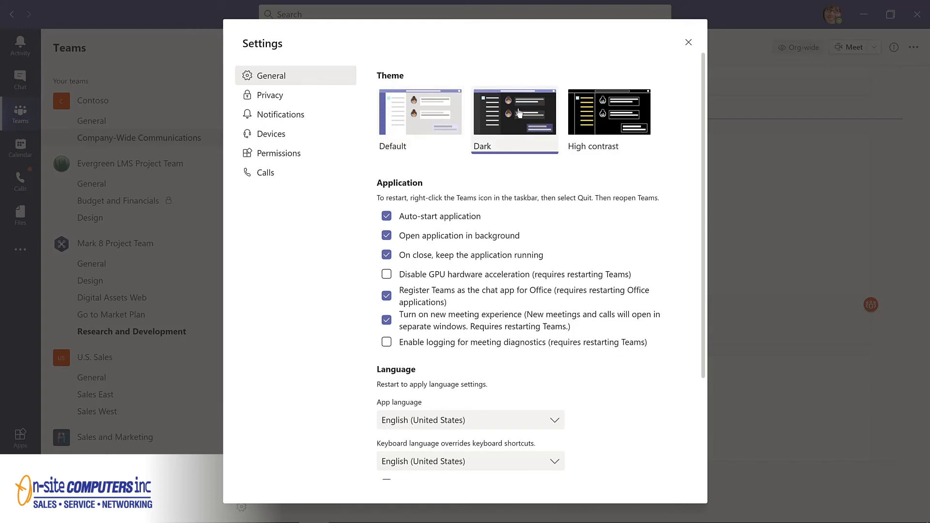
left_click(689, 42)
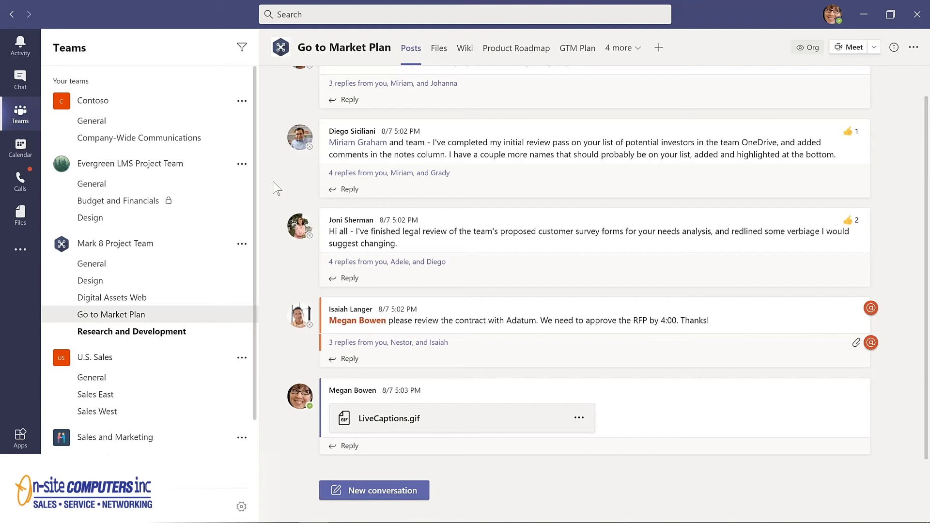
Save two messages in the Go to Market Plan channel: the potential investors review and the legal review of the survey forms
mouse_move(667, 141)
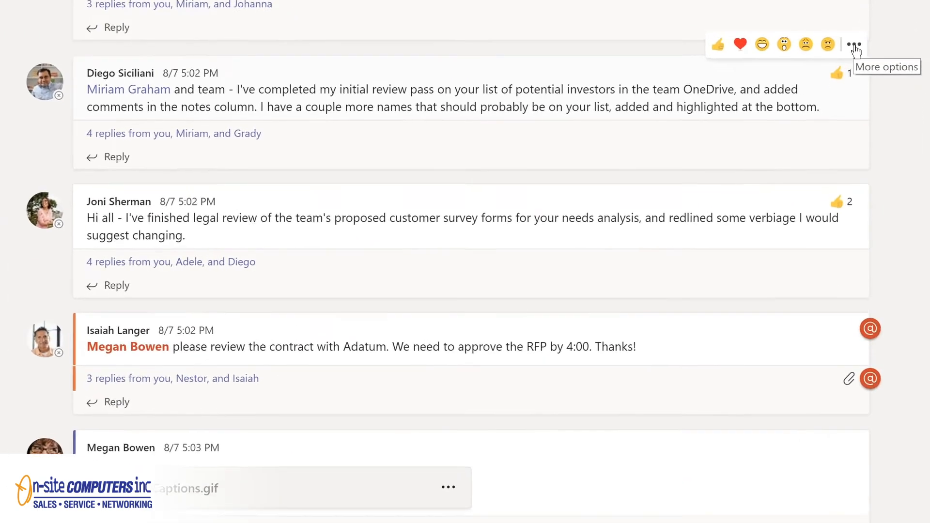
left_click(860, 113)
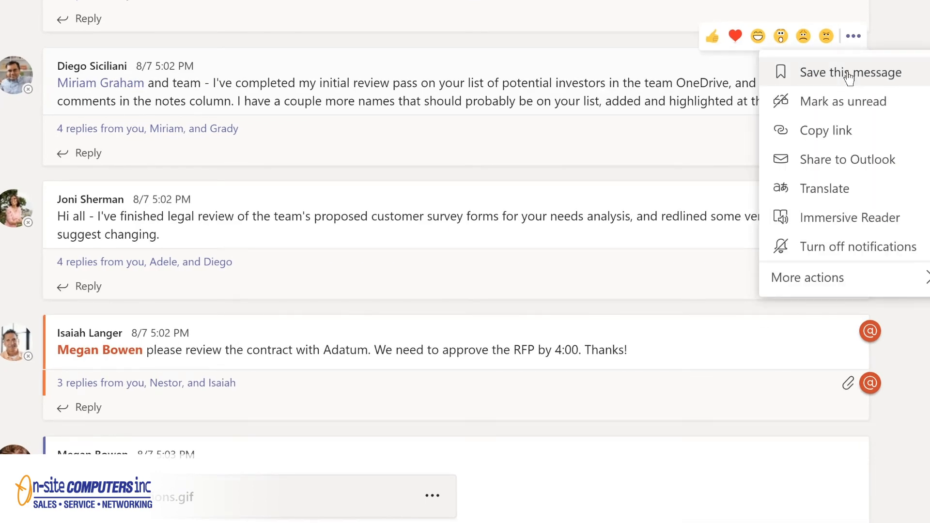
left_click(848, 74)
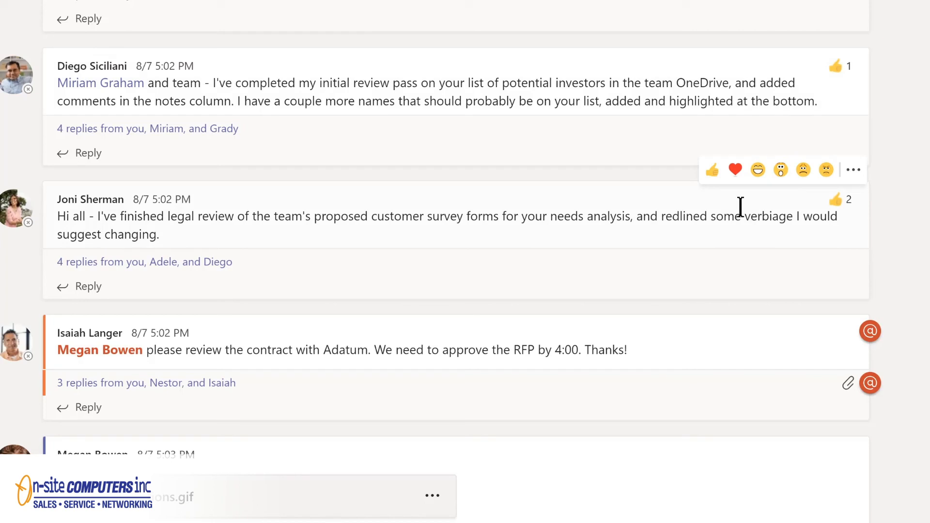
left_click(855, 173)
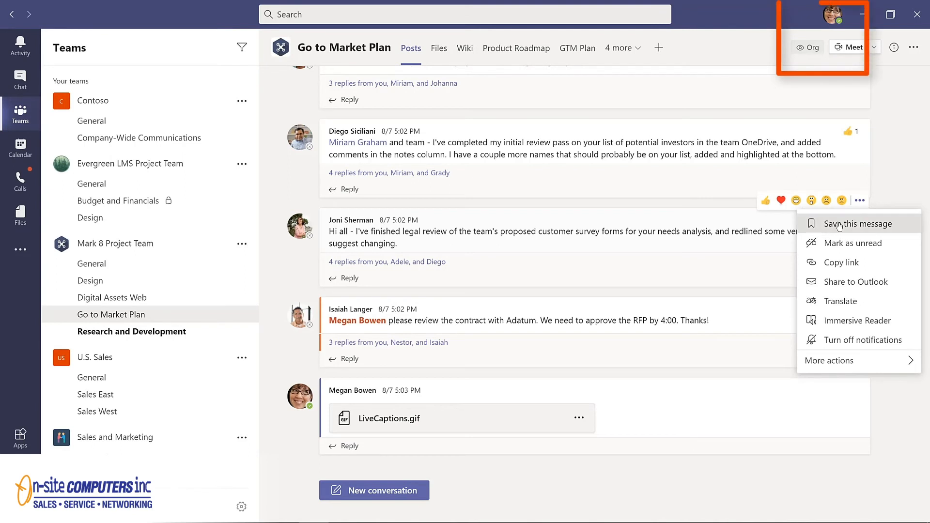
left_click(839, 224)
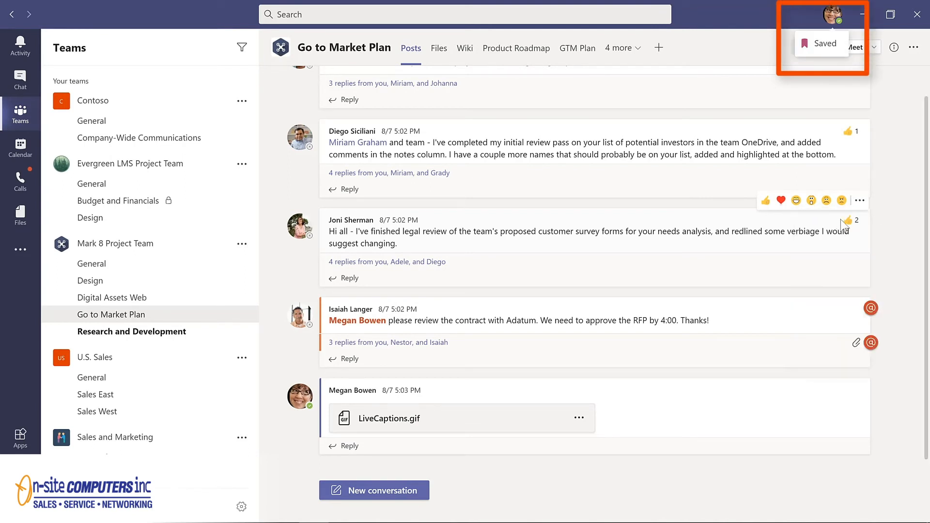
mouse_move(842, 222)
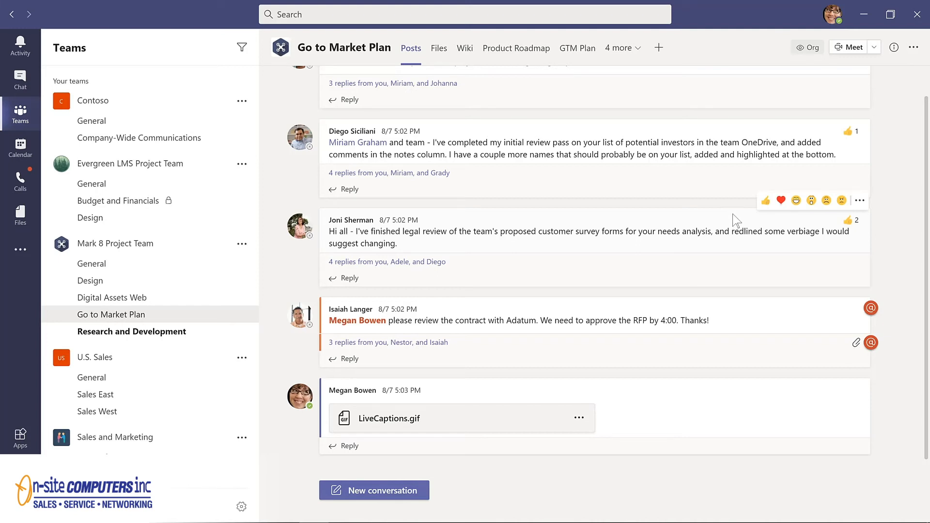
View the list of saved messages and open the saved potential investors message in its conversation
left_click(834, 16)
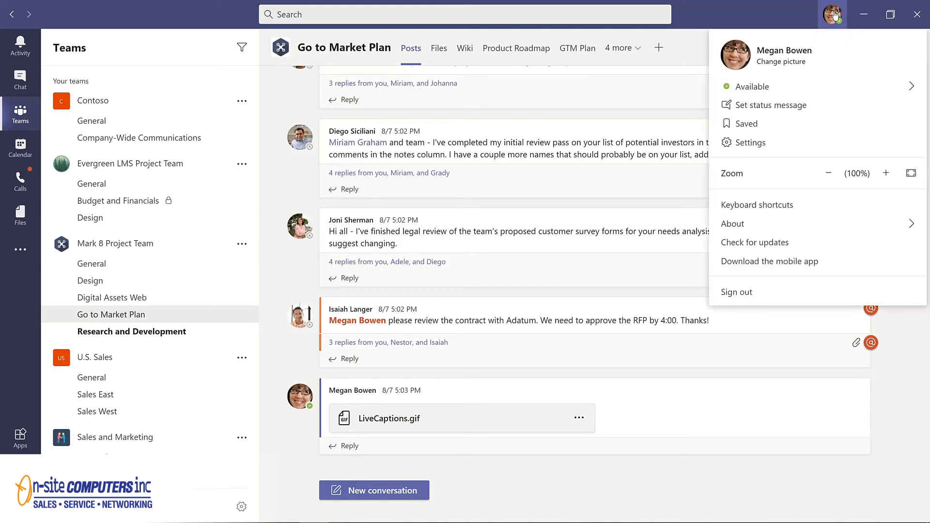
left_click(746, 124)
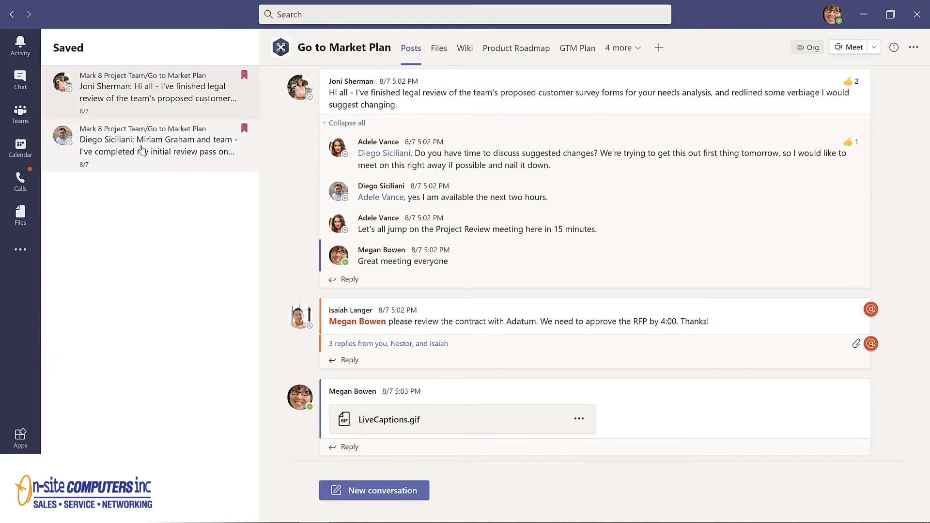
left_click(213, 140)
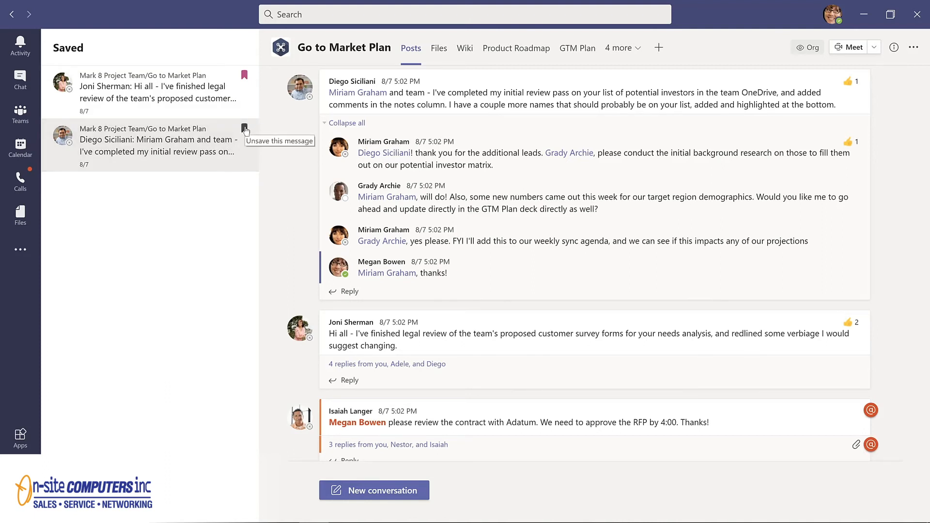
left_click(244, 129)
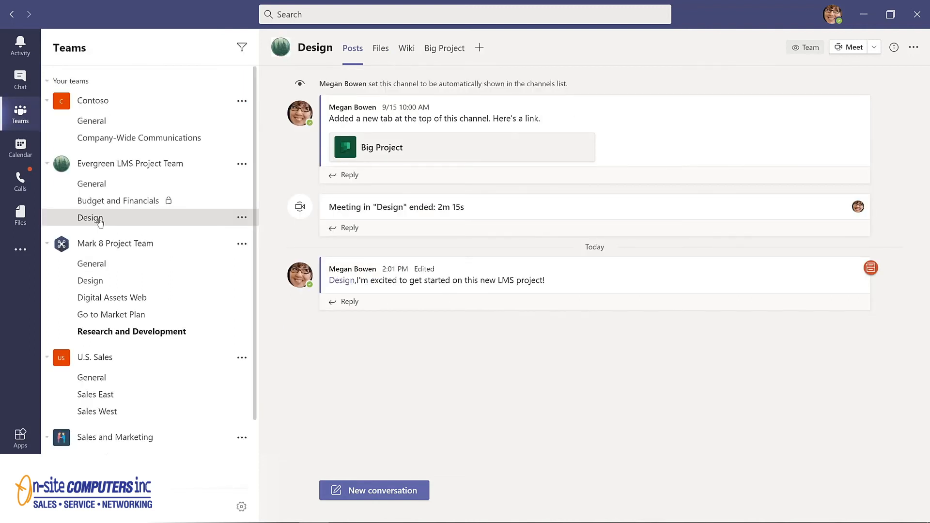
Bring up the saved list with the /saved command and unsave the potential investors message
left_click(327, 13)
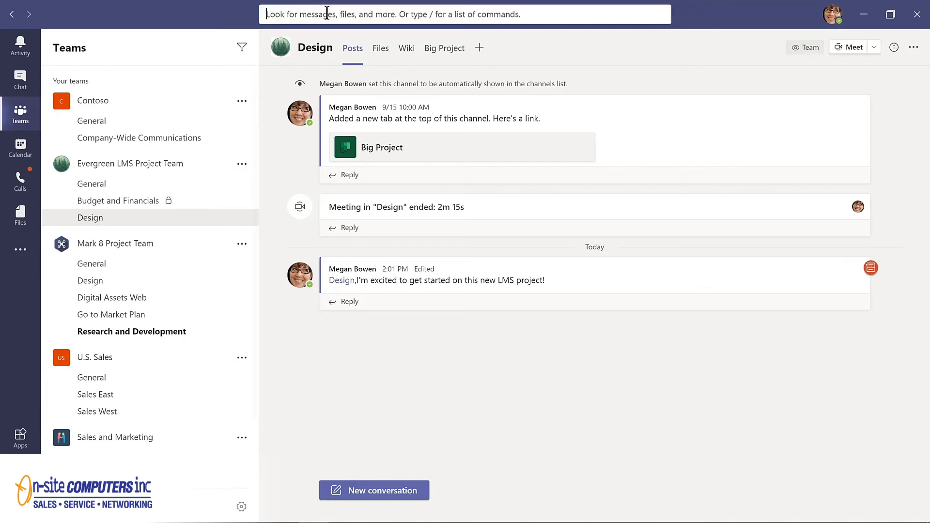
type("/saved")
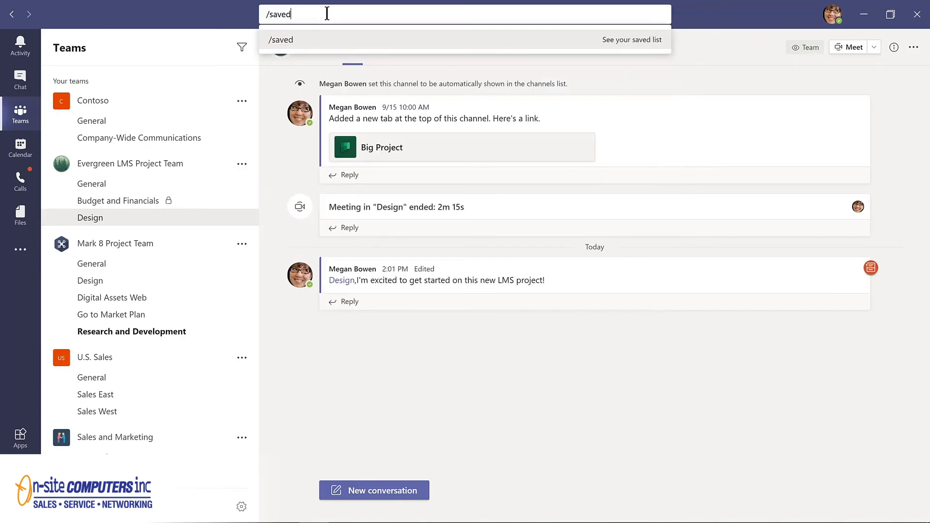
key("Return")
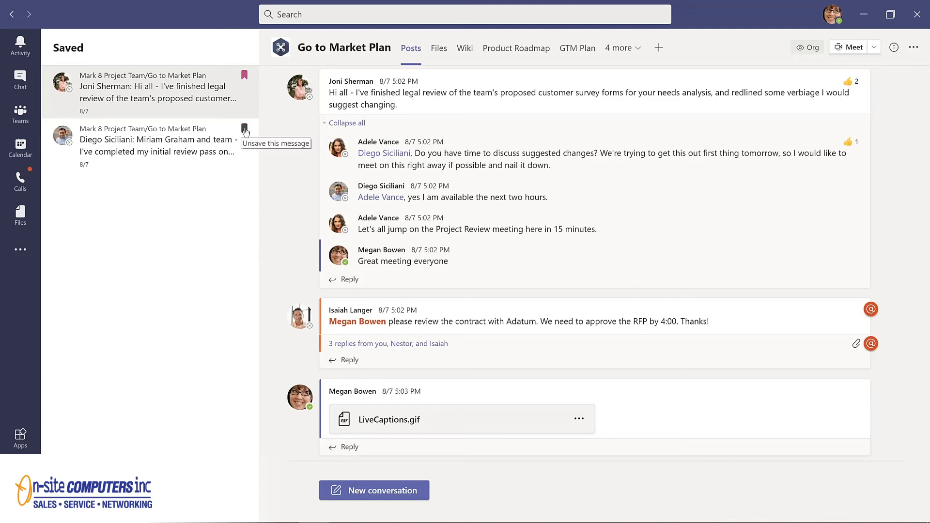
left_click(245, 129)
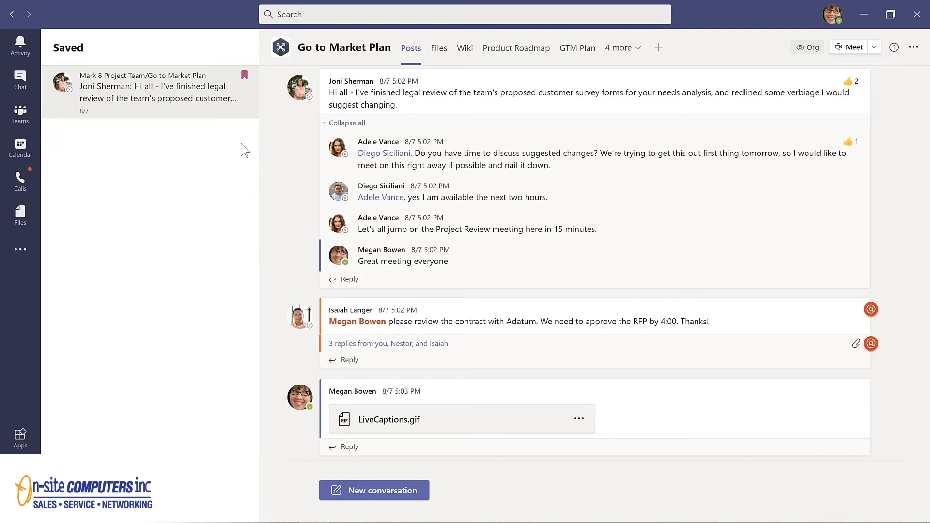
Return to the Go to Market Plan posts, save the message about the Adatum contract and unsave it again
left_click(32, 116)
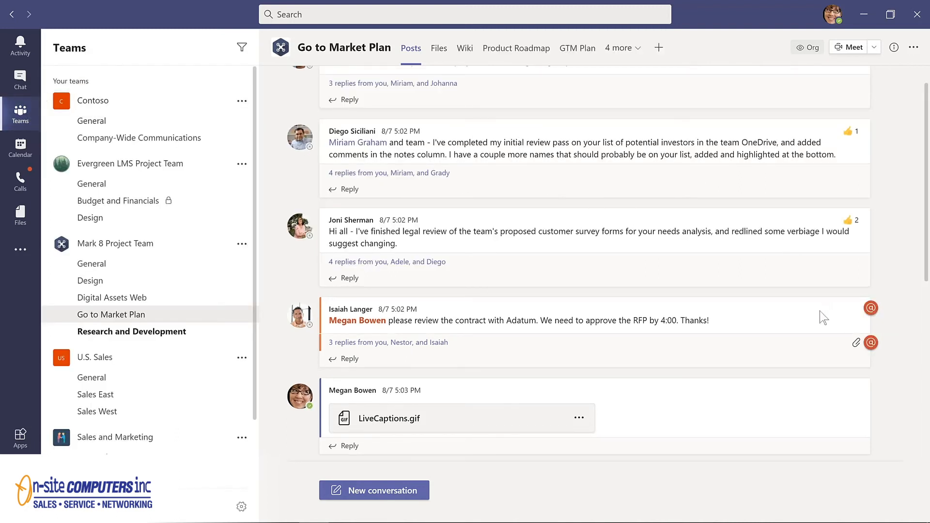
left_click(860, 291)
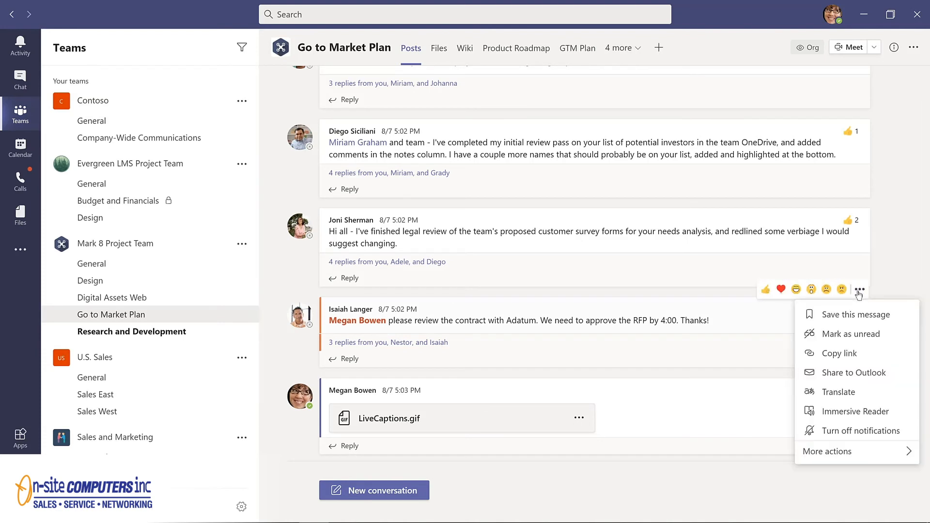
left_click(821, 314)
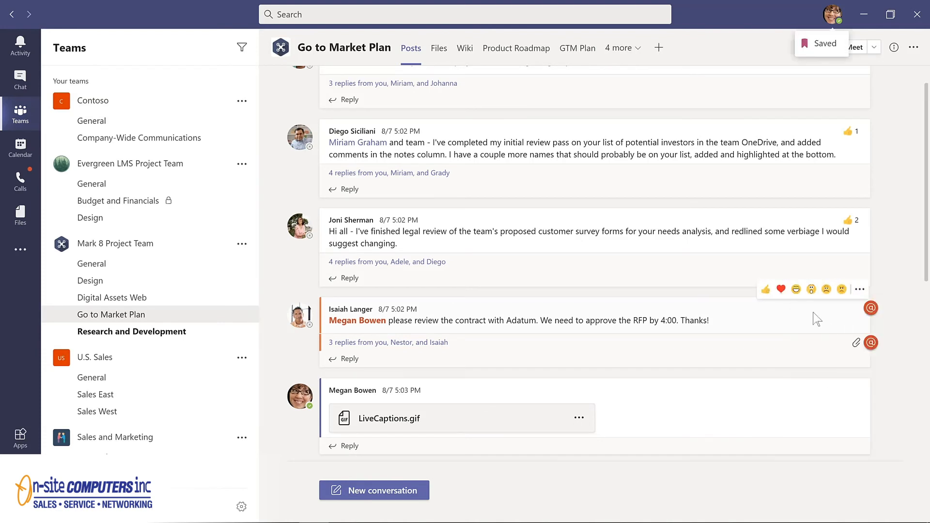
left_click(860, 290)
left_click(849, 315)
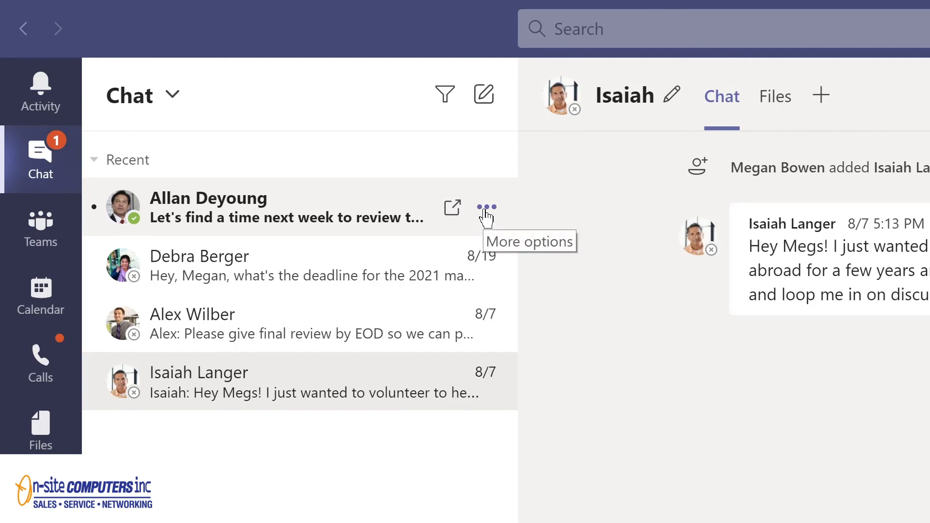
Pin the unread chat about finding a review time next week
left_click(486, 218)
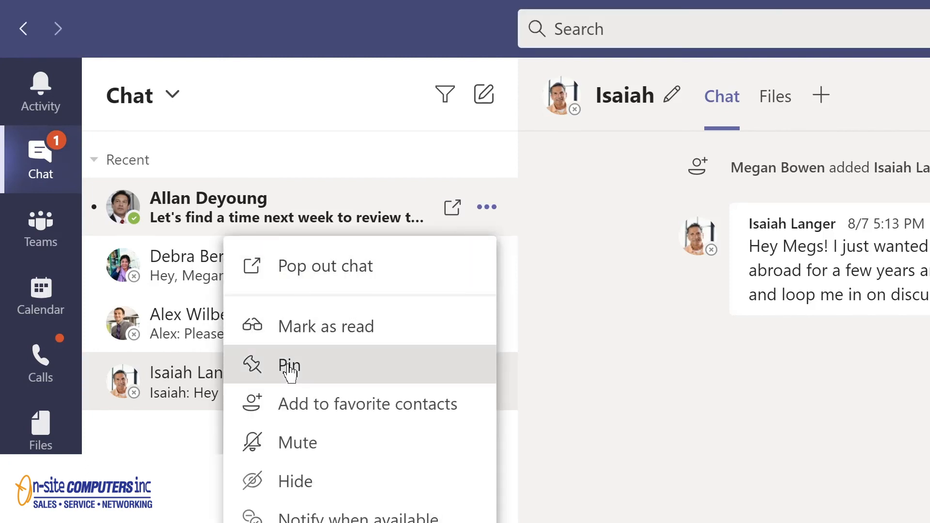
left_click(290, 373)
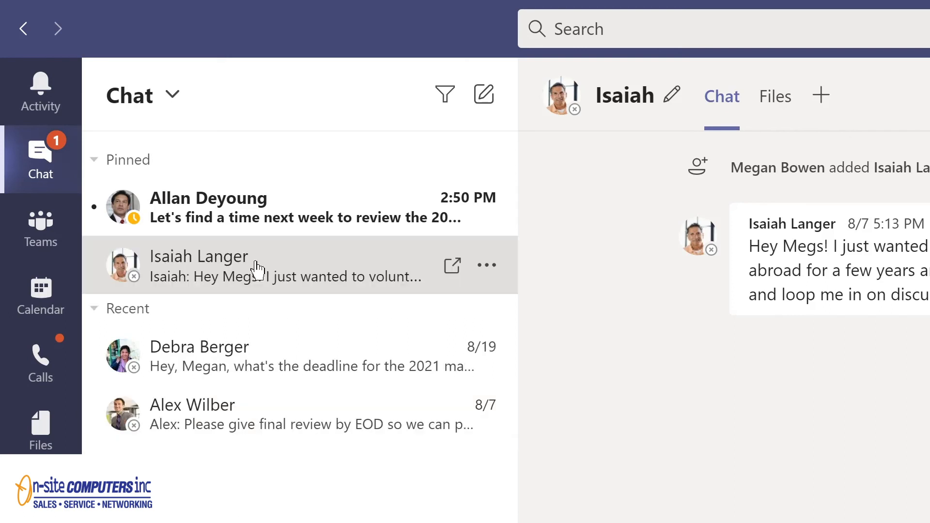
Move the second pinned chat to the top of the pinned chats and unpin it
left_click_drag(256, 262, 260, 183)
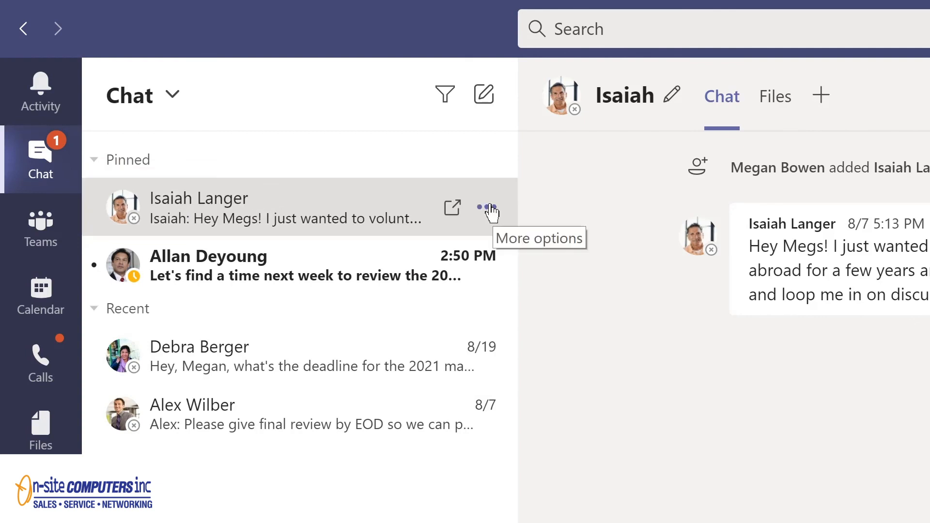
left_click(488, 207)
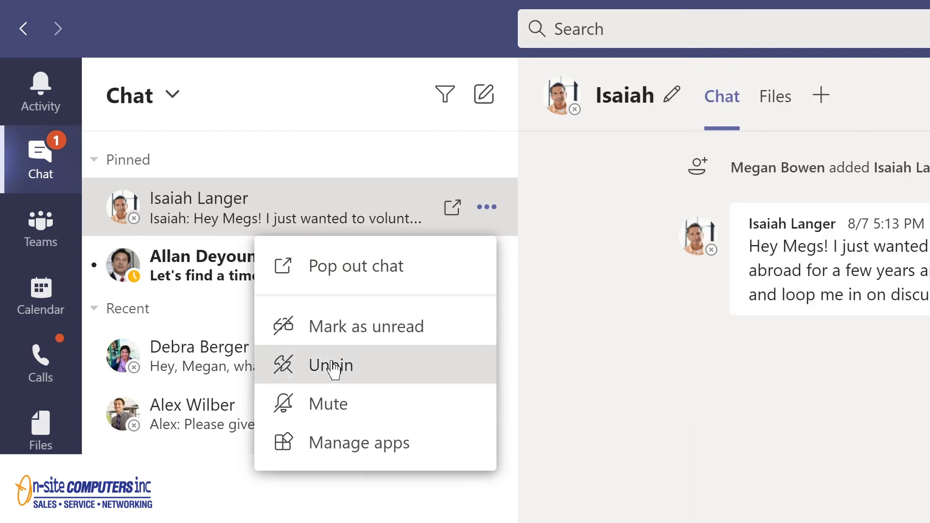
left_click(333, 364)
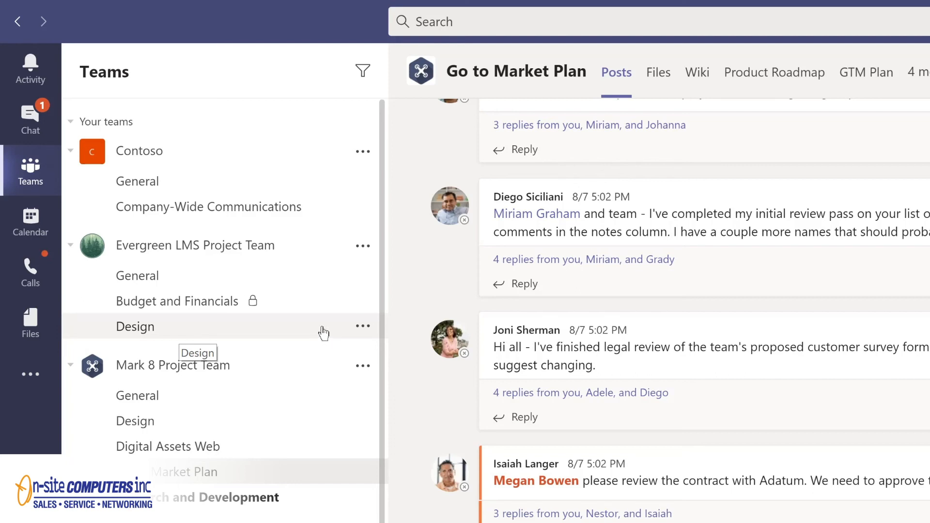
Pin the Design channel of the Evergreen LMS Project Team
left_click(362, 329)
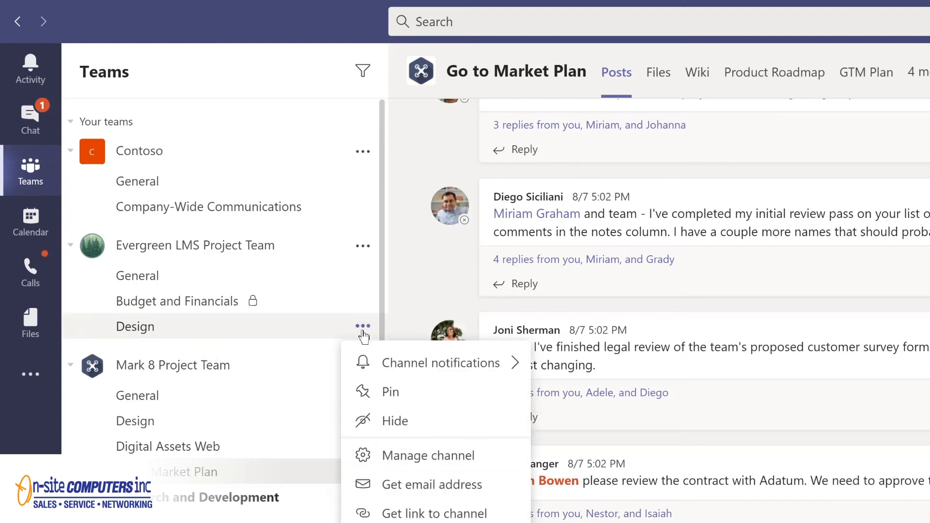
left_click(387, 395)
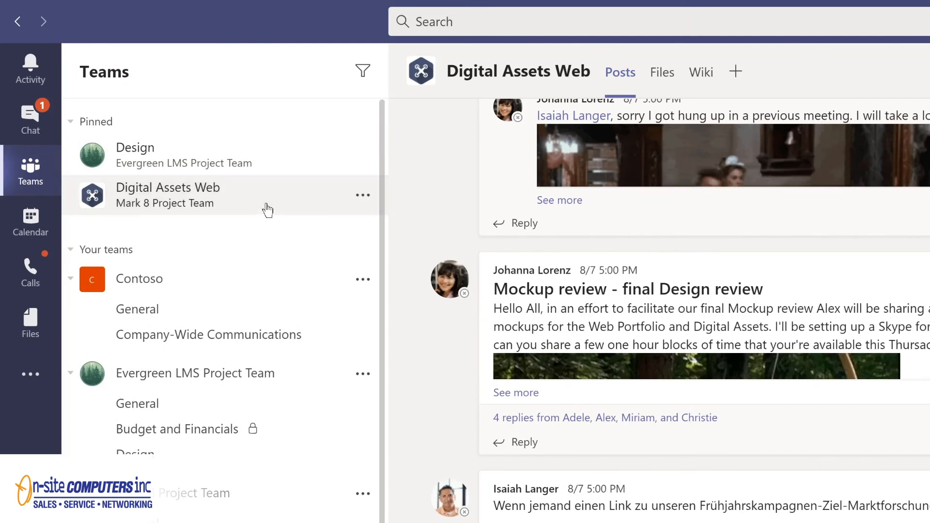
Move the pinned Digital Assets Web channel above Design in the pinned channels and unpin it
left_click(260, 207)
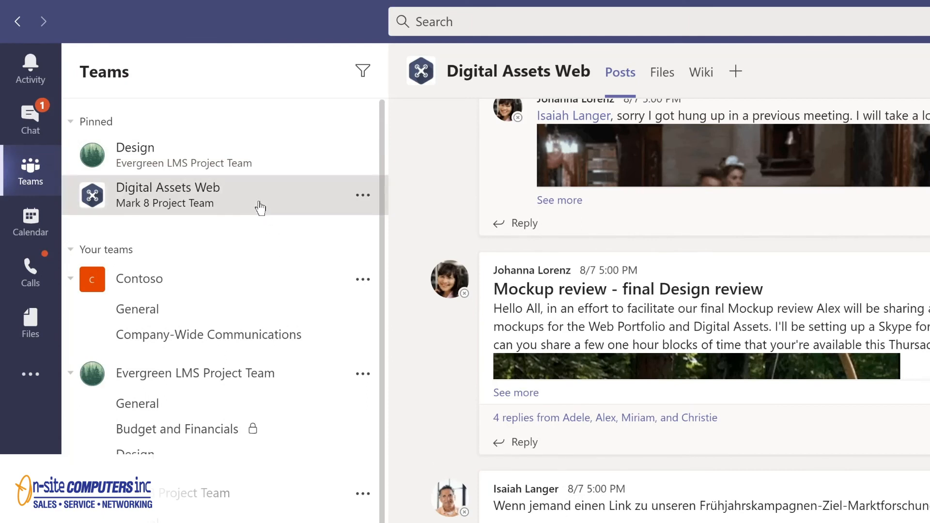
left_click_drag(261, 207, 260, 144)
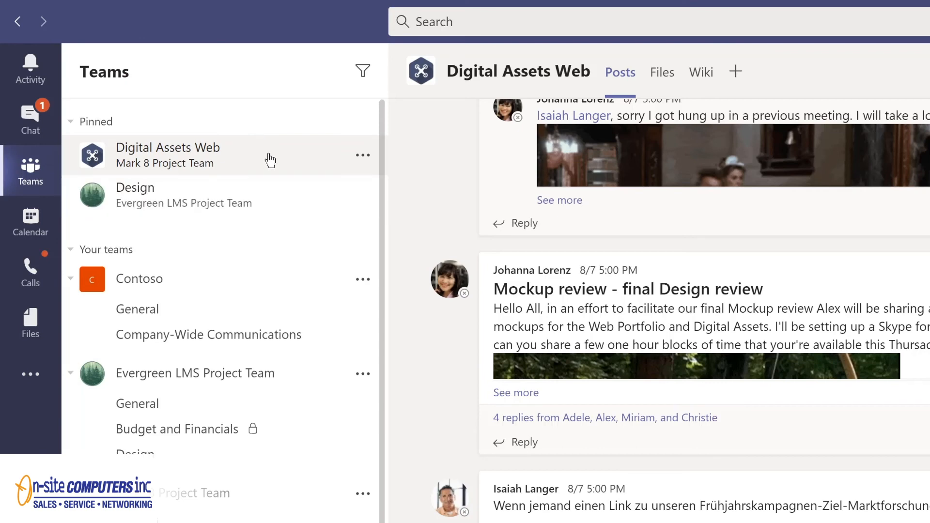
left_click(363, 155)
left_click(363, 156)
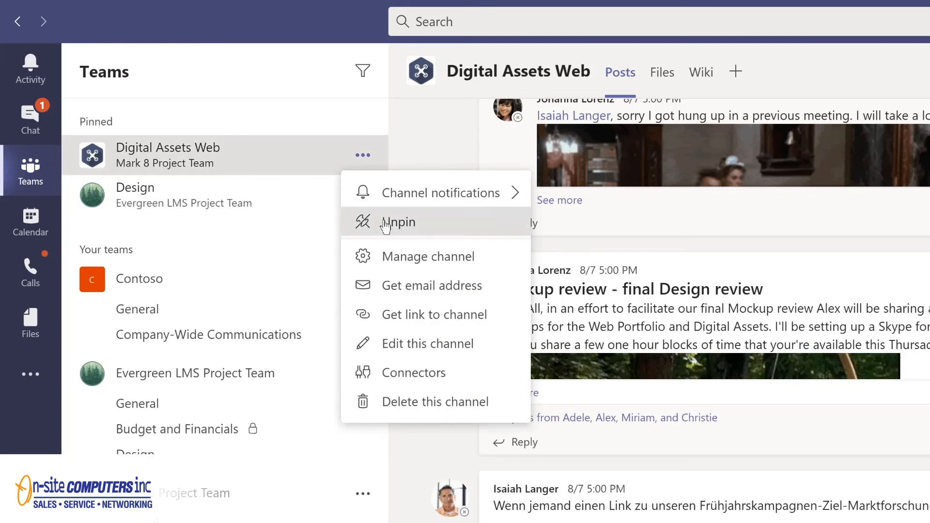
left_click(380, 224)
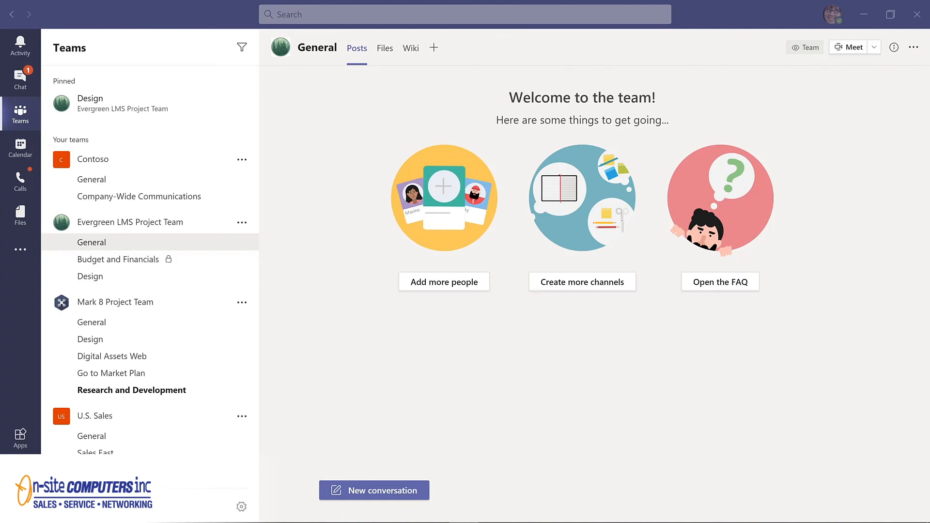
Start a new formatted conversation in the Evergreen General channel with the subject "I'm excited to start planning our new LMS!"
left_click(374, 490)
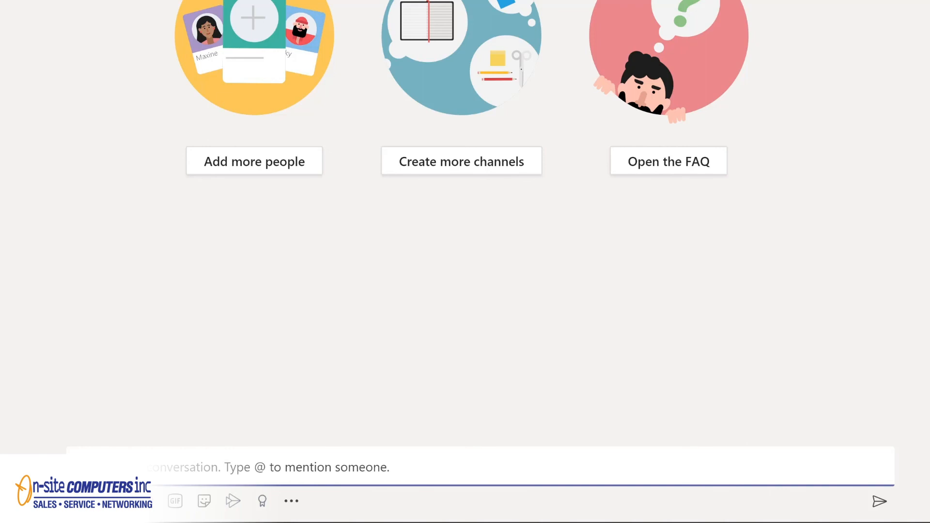
left_click(88, 501)
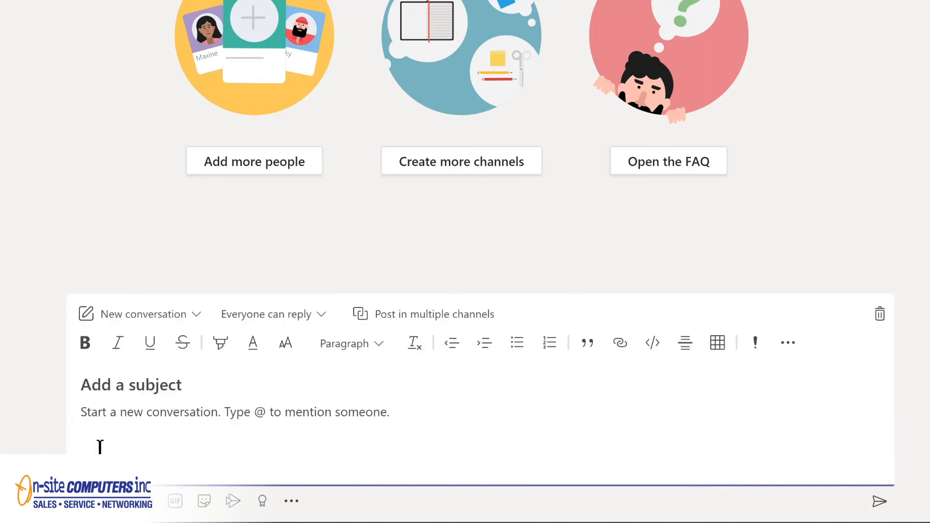
left_click(118, 387)
type("I'm")
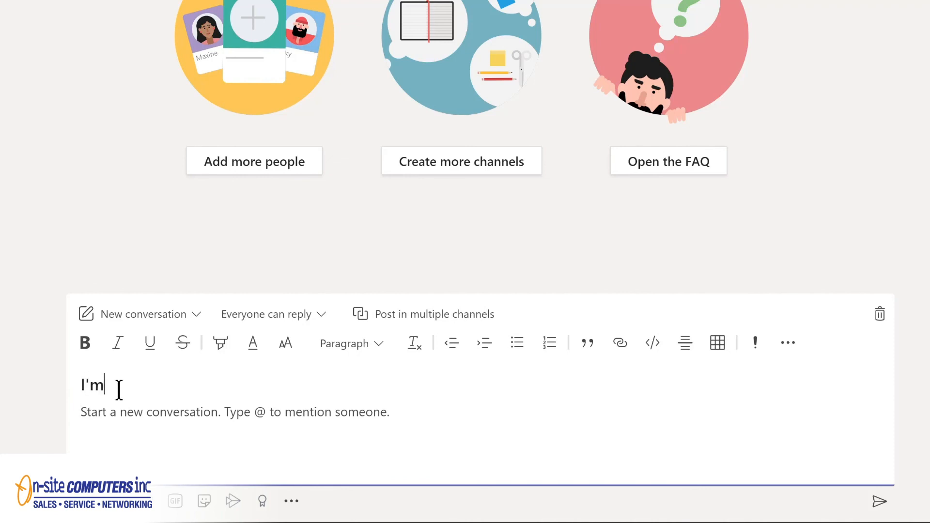
type(" excited to start planning our new LMS!")
Write the message body "We'll be sharing details and actions in the Design channel", with Design as a channel mention
left_click(139, 418)
type("We'll be sharing details and actions in the @Design")
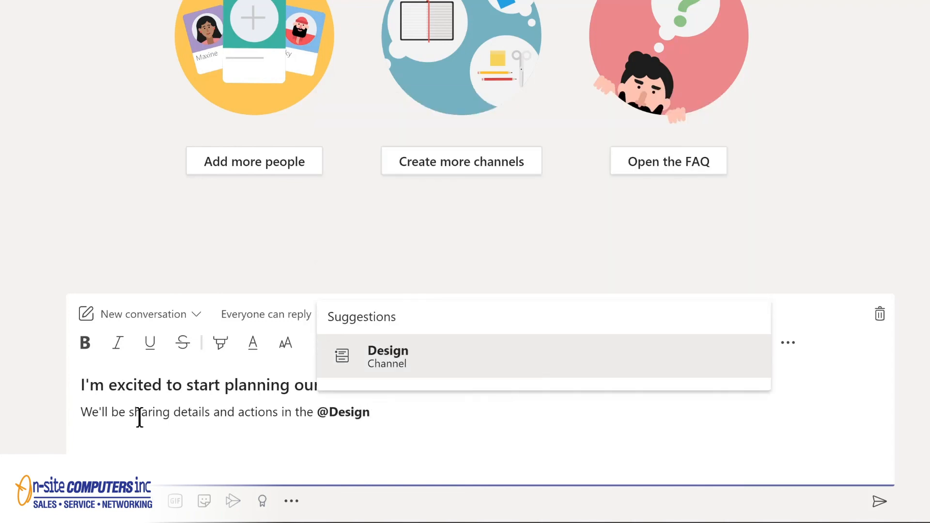
key("Return")
type("channel")
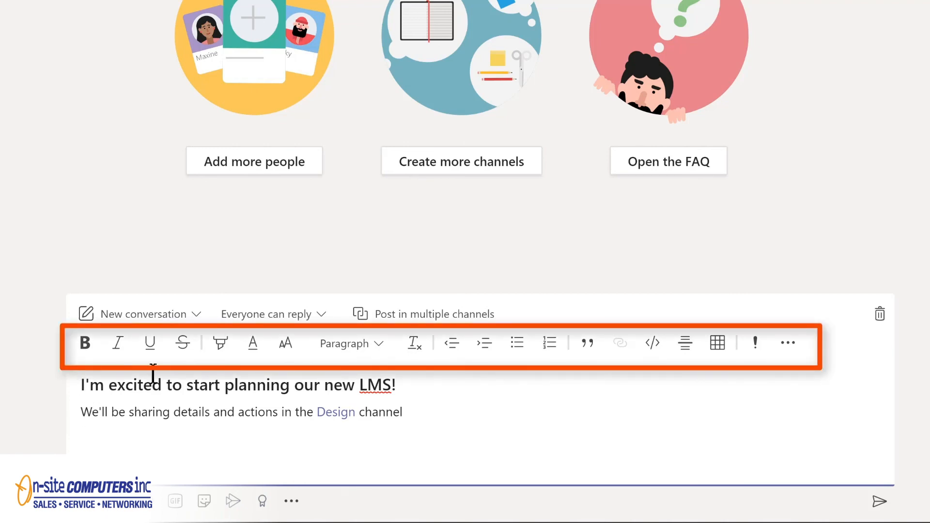
Highlight the whole body sentence of the message in yellow
triple_click(84, 408)
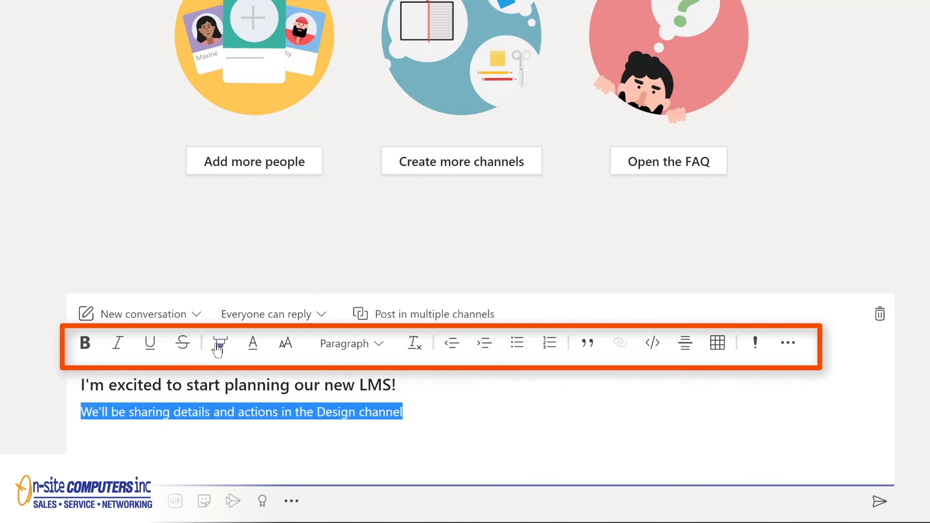
left_click(220, 342)
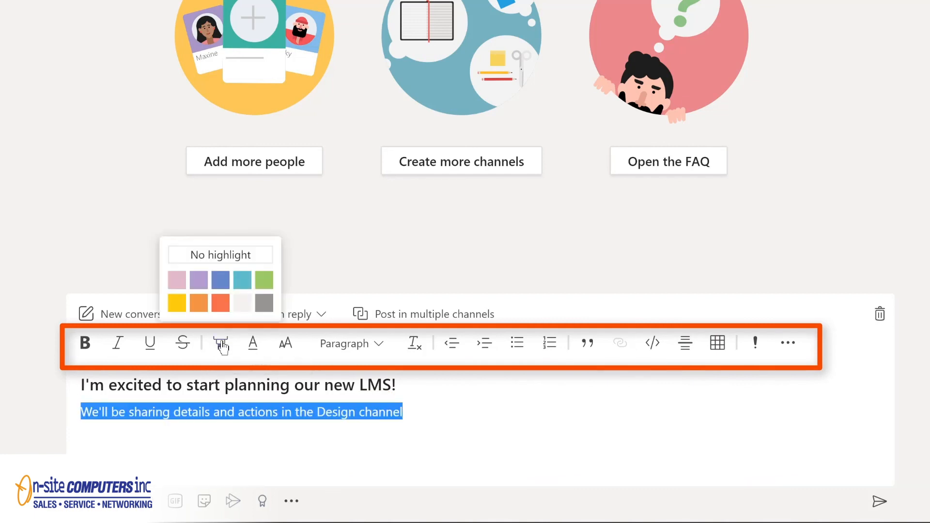
left_click(178, 306)
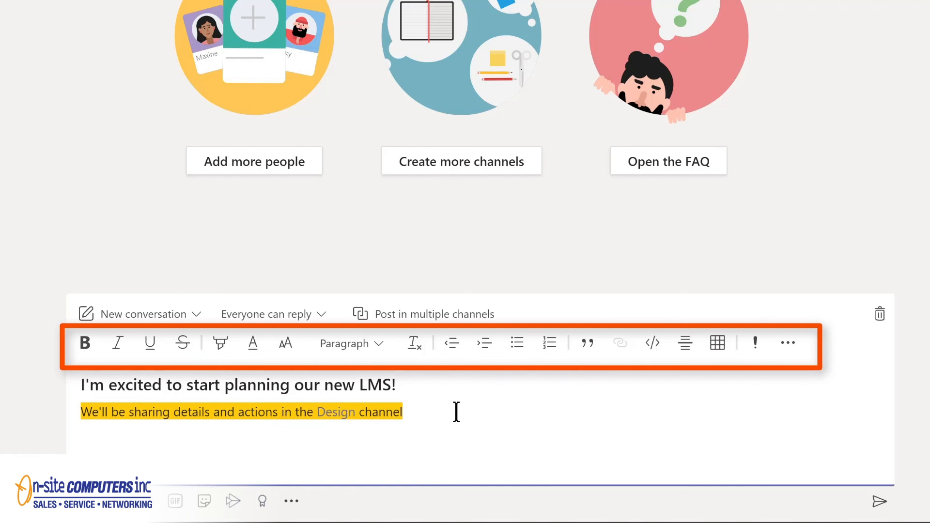
Add a smile emoji on a new line and the cheering man in a grey sweater GIF found by searching for "yay"
key("Return")
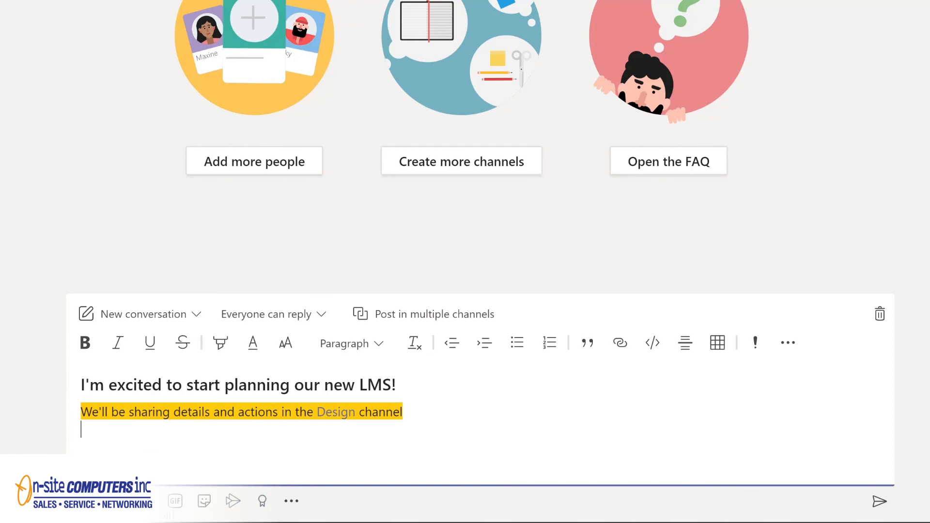
left_click(146, 501)
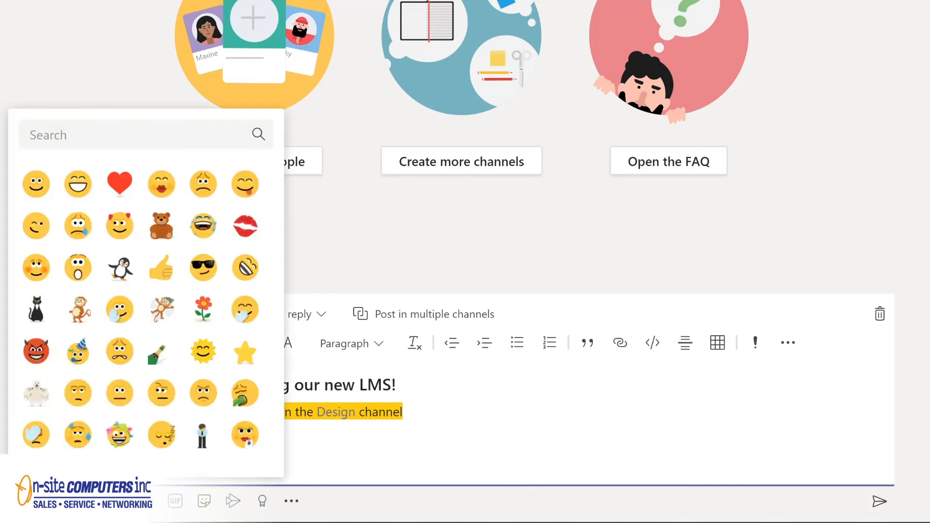
left_click(36, 184)
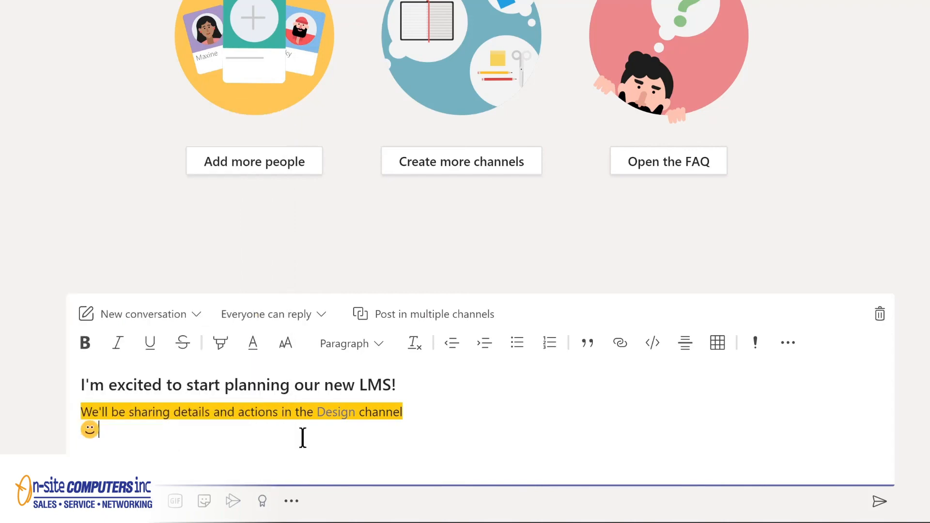
left_click(175, 502)
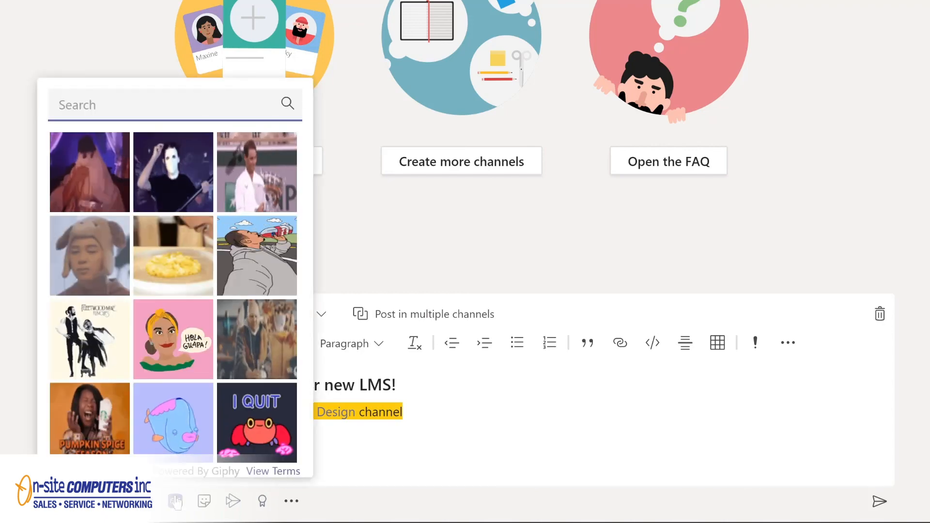
type("yay")
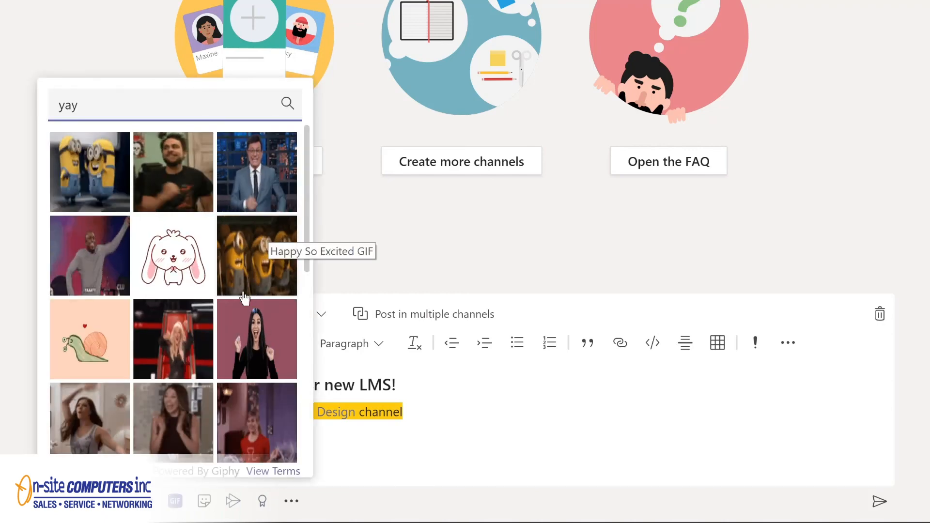
left_click(77, 266)
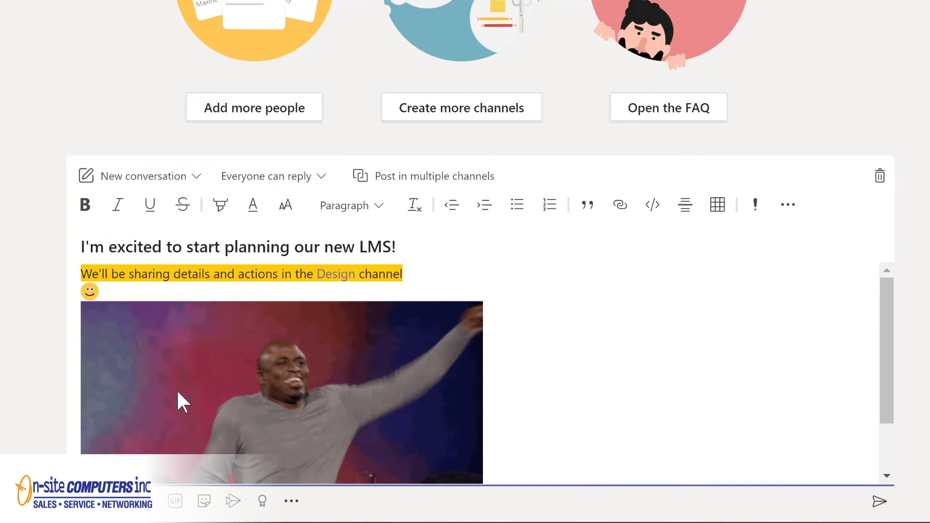
Add the popular "OH YEAH!" sticker with its caption as is and post the message to the channel
left_click(205, 502)
left_click(173, 247)
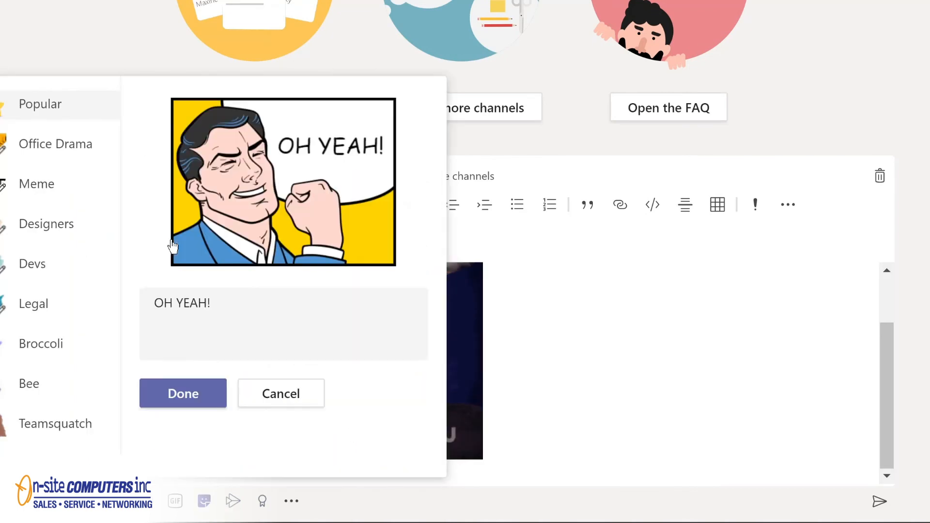
left_click(183, 393)
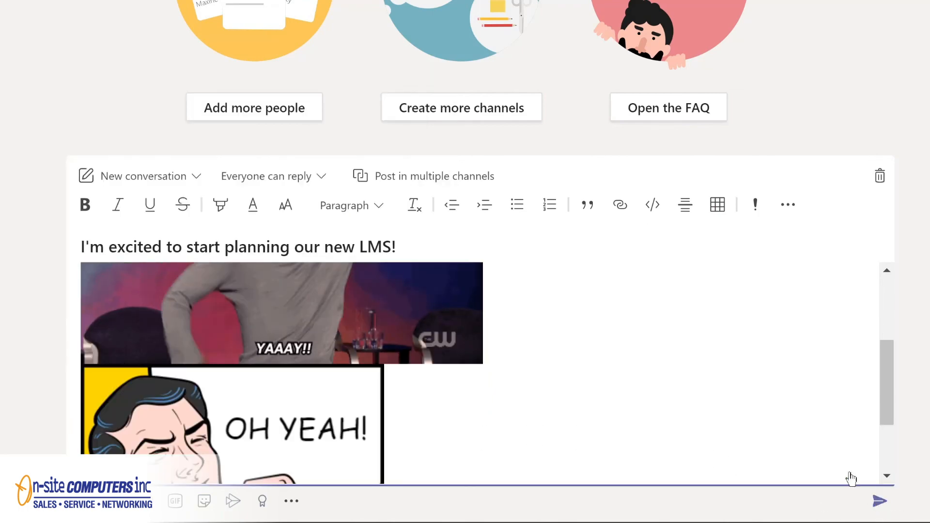
key("ctrl+Return")
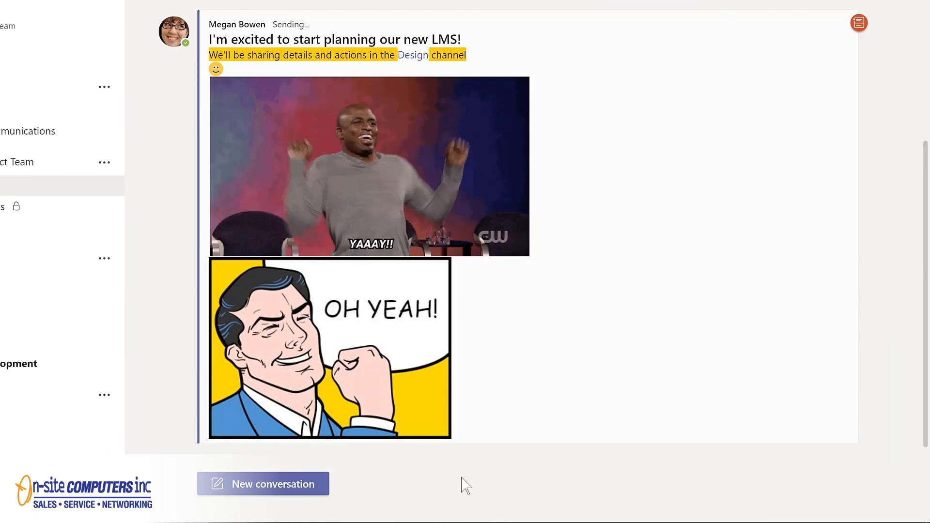